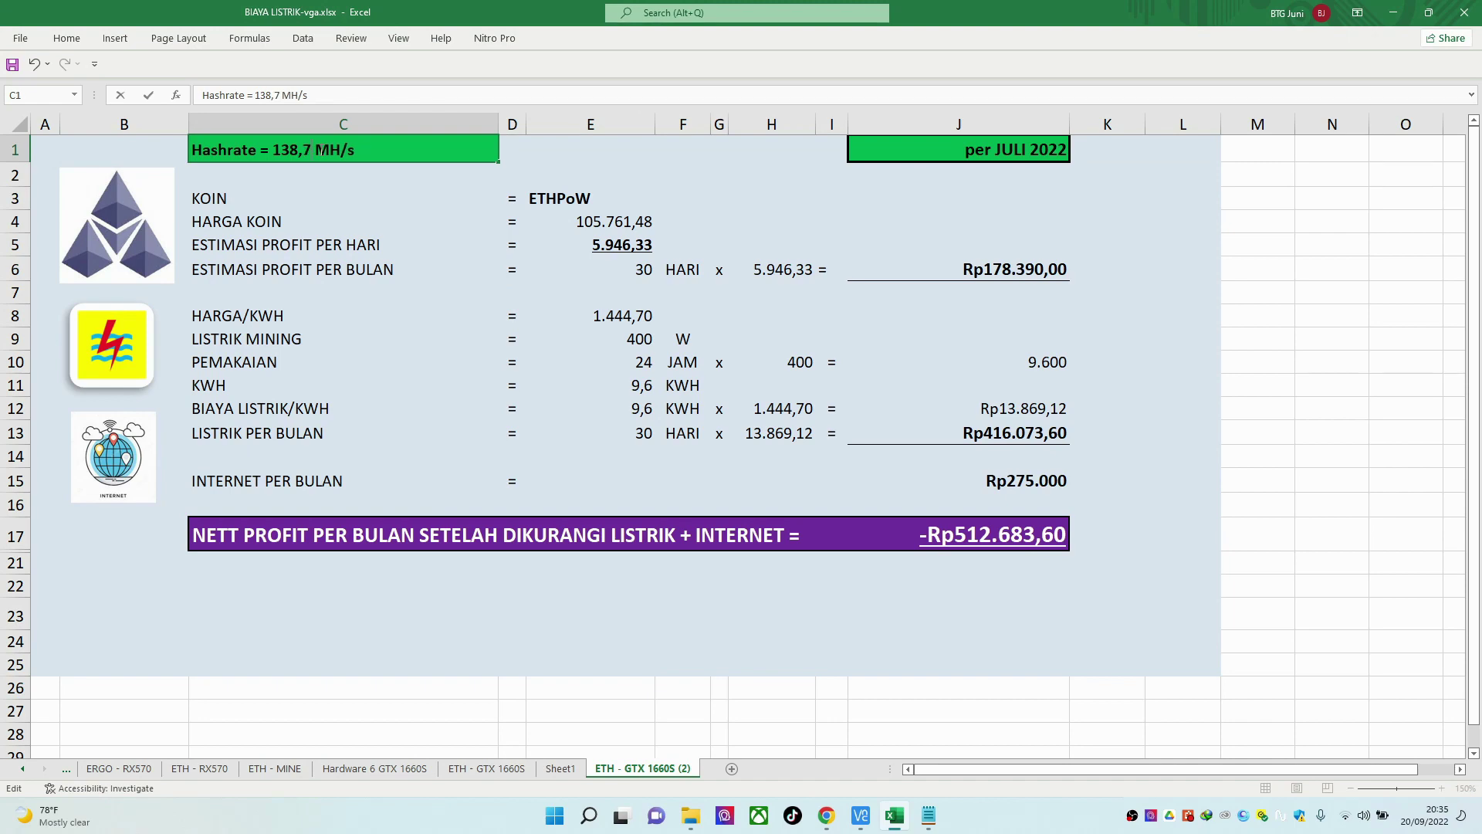
Set the hashrate label in C1 to "Hashrate = 138,76 MH/s".
type("6")
left_click(595, 292)
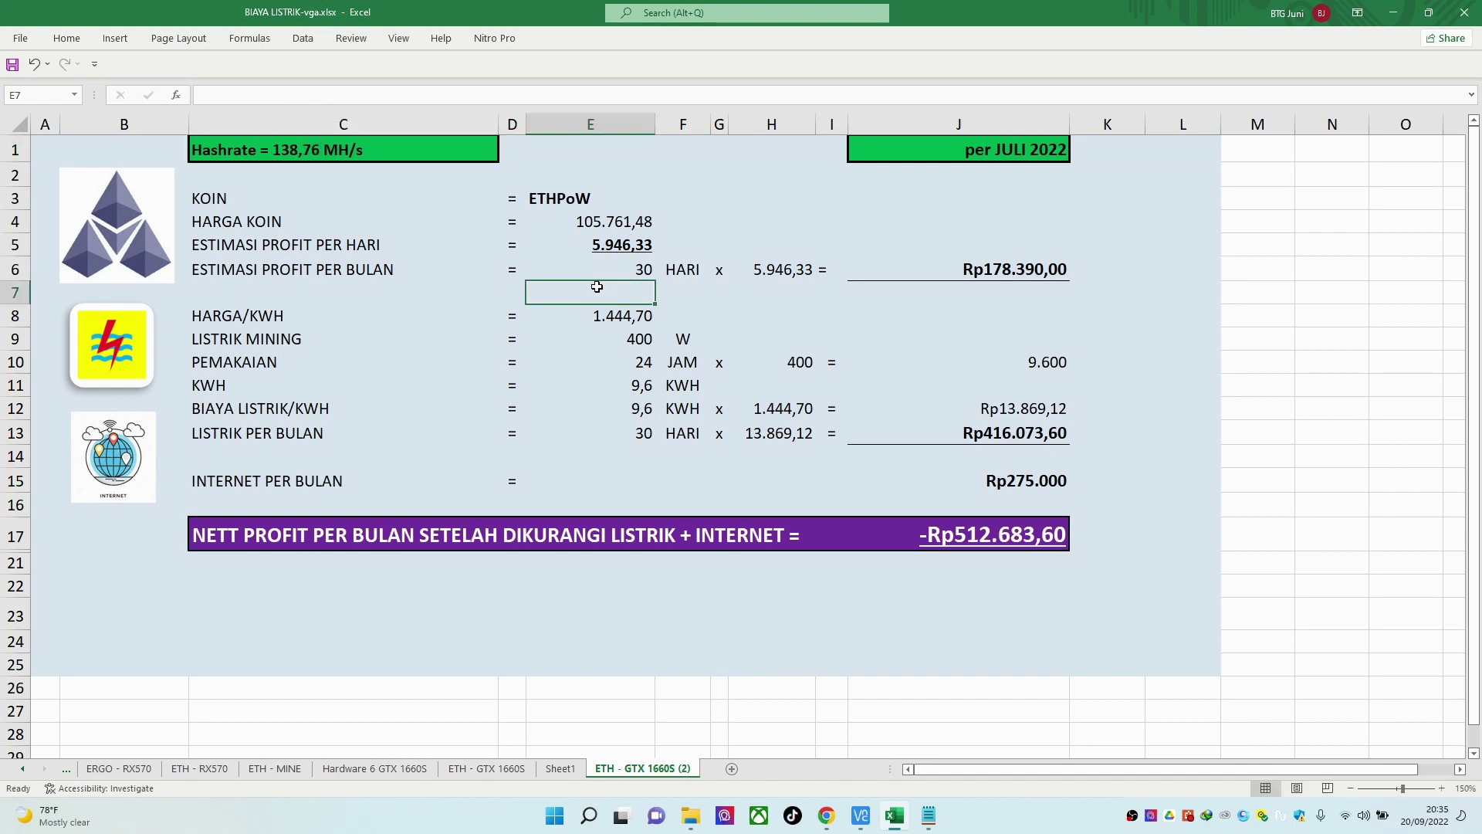
Switch to Chrome and copy the ETHPoW price in rupiah from the CoinMarketCap page.
left_click(826, 816)
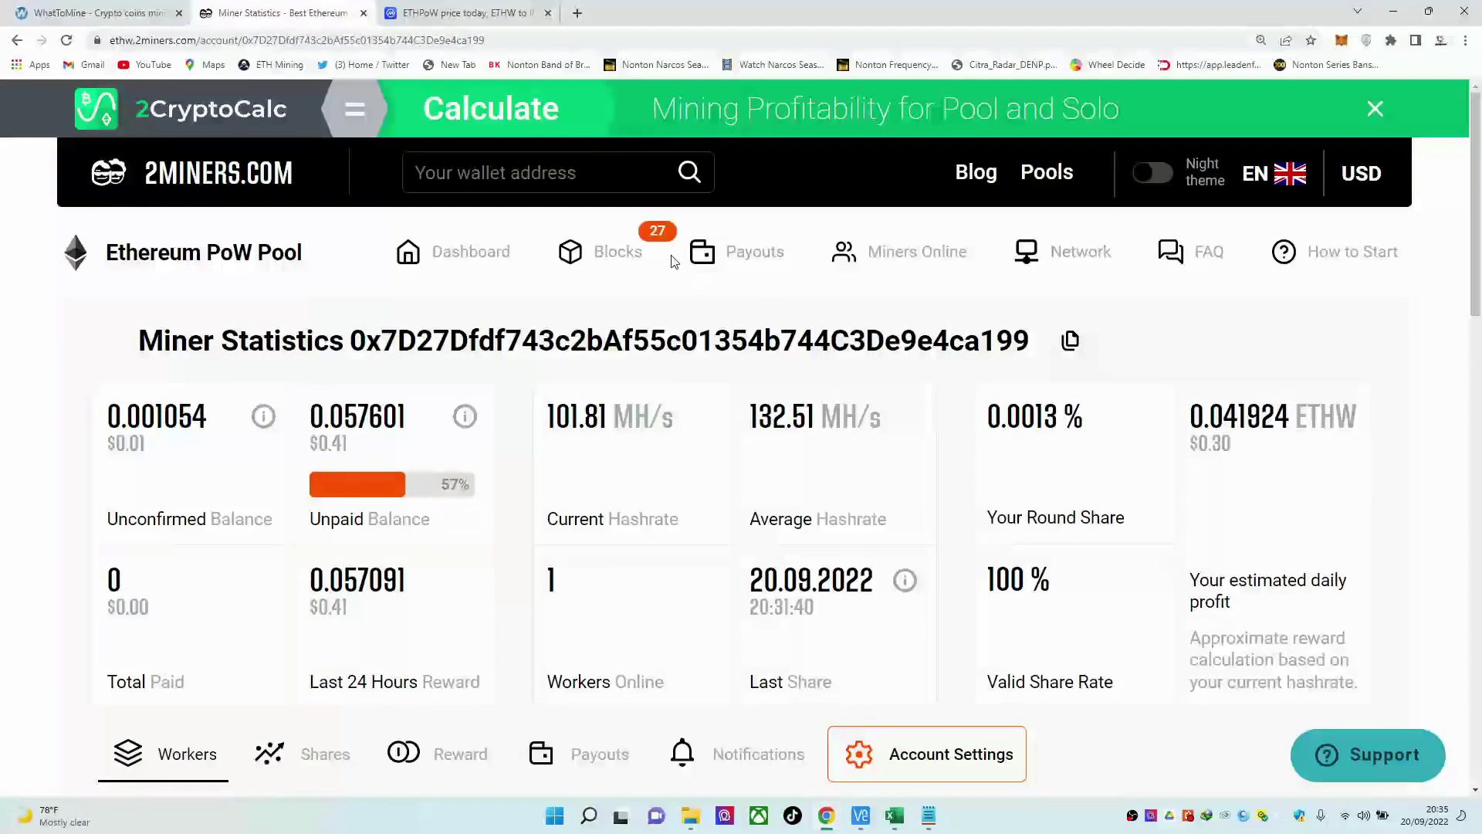
left_click(466, 21)
left_click_drag(610, 348, 745, 355)
key("ctrl+c")
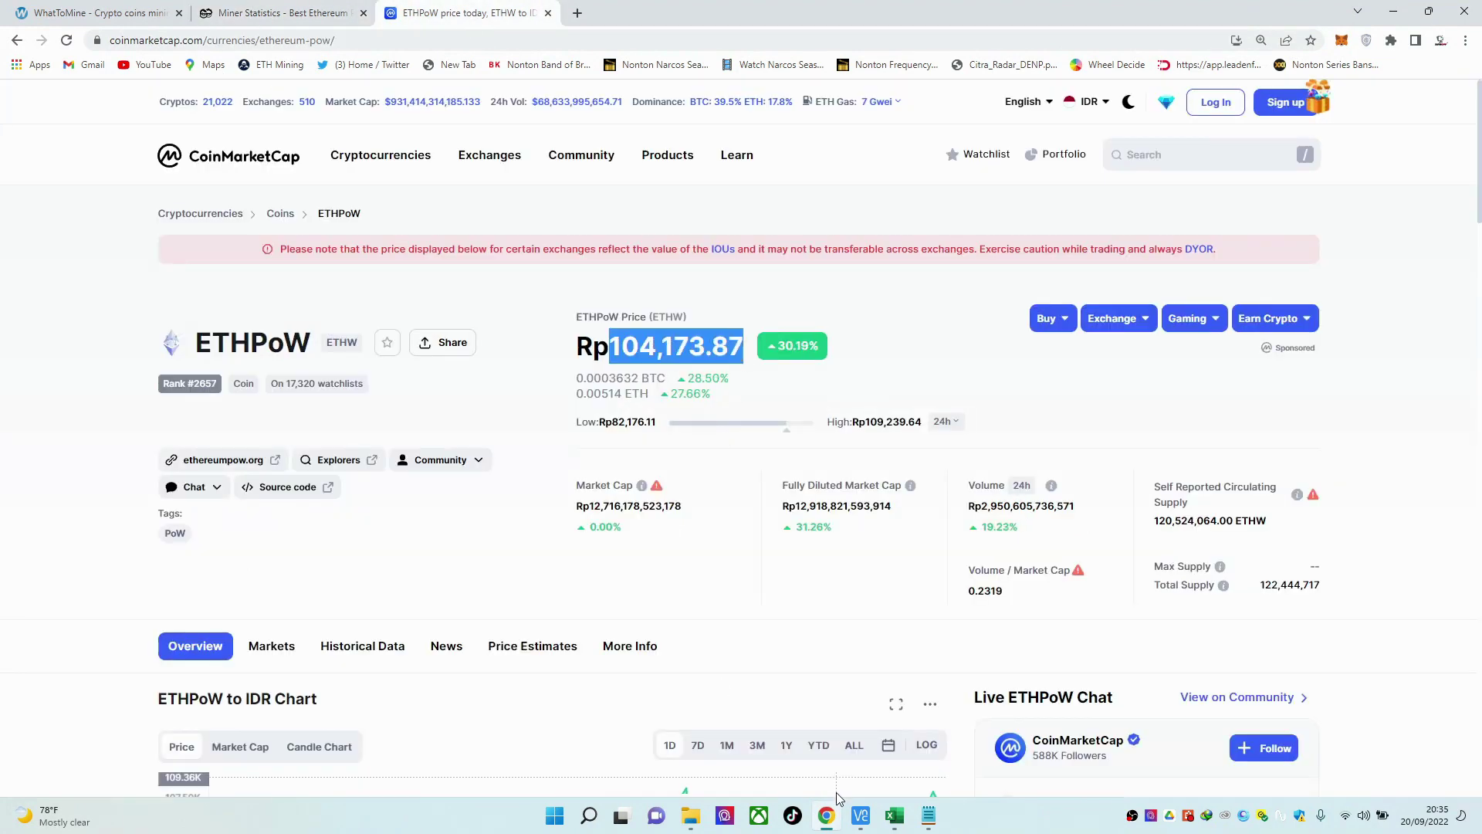
In the Excel workbook, replace the coin price (HARGA KOIN) in E4 with the copied price, adjusting its separators to give 104.173,19.
left_click(890, 817)
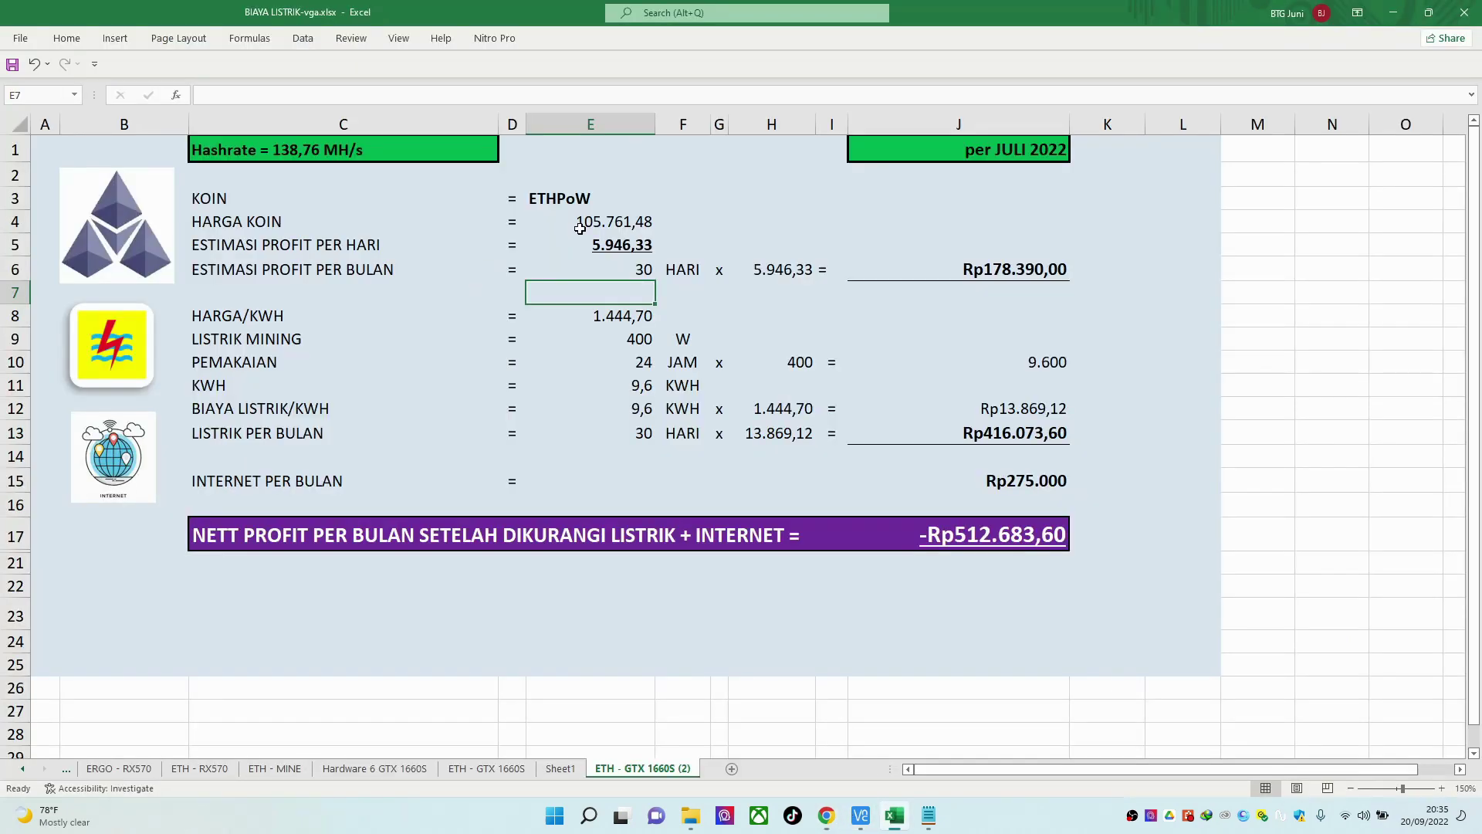
double_click(582, 222)
triple_click(262, 95)
key("ctrl+v")
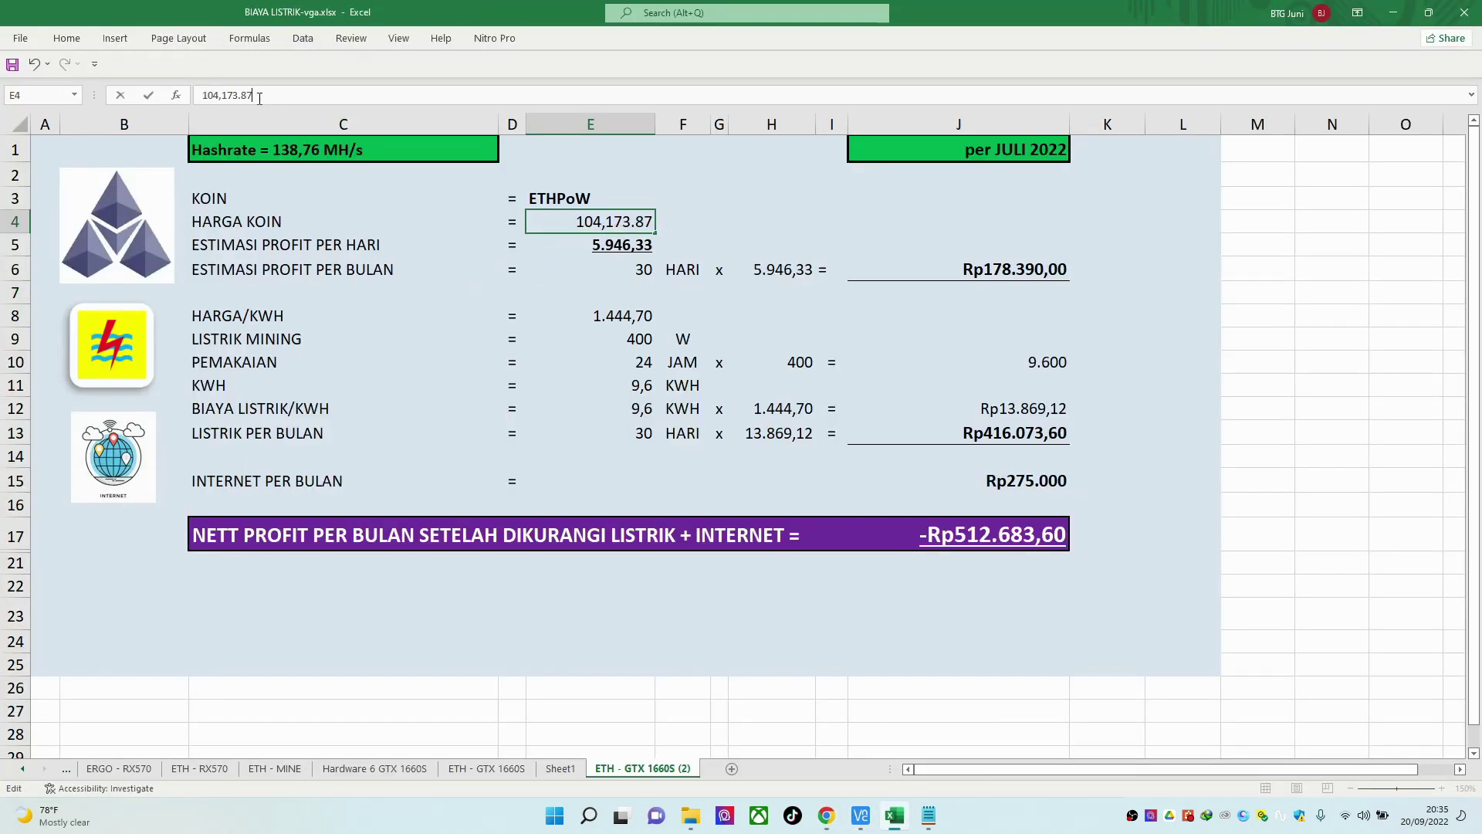
key("Left")
key("Left")
key("Left")
key("Left")
key("Left")
key("Left")
key("BackSpace")
left_click(240, 95)
key("BackSpace")
type(",")
key("Return")
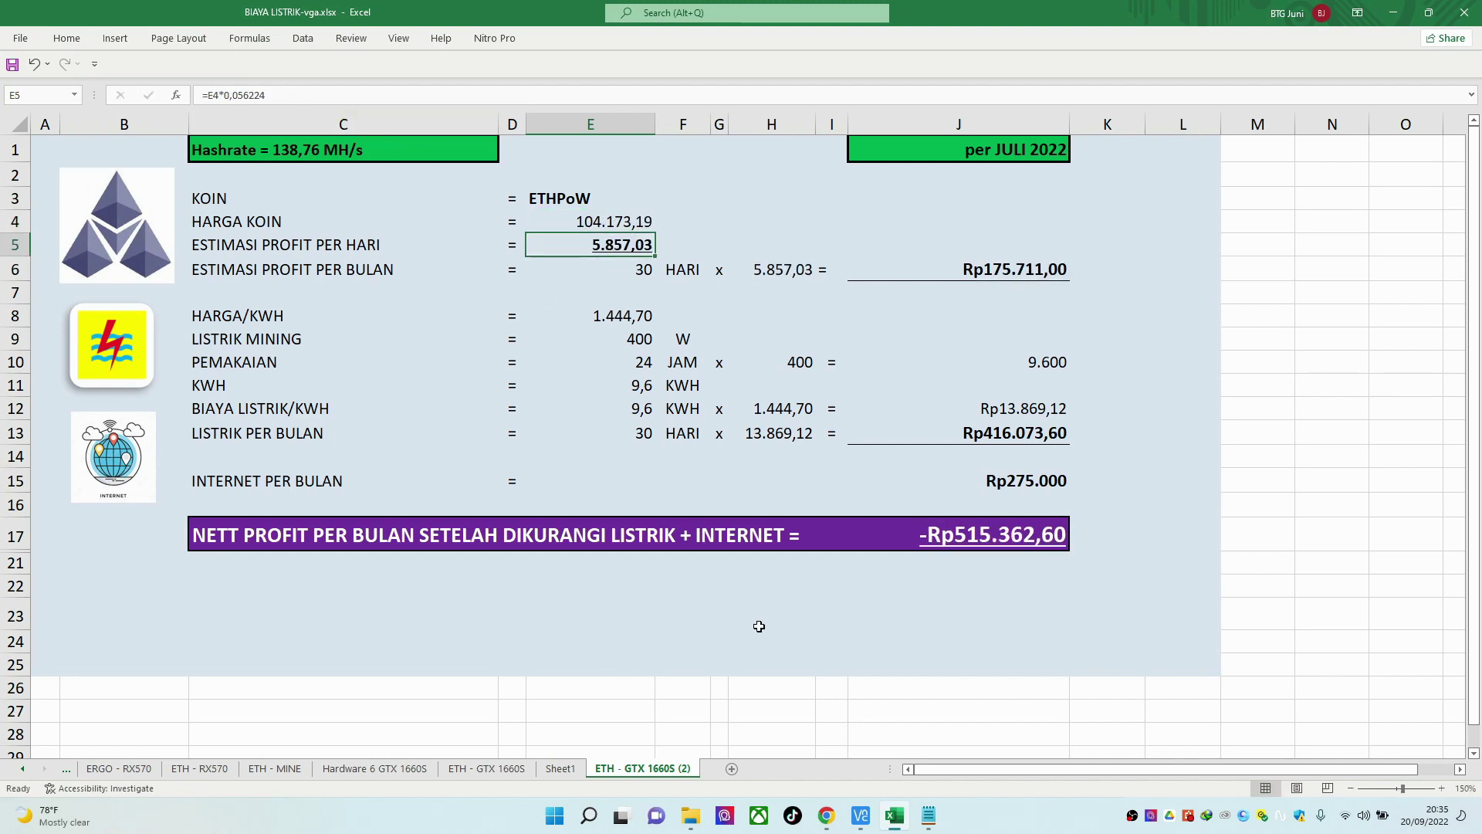
Reload the 2Miners miner statistics in Chrome and check the remote mining rig's hashrate in VNC Viewer.
left_click(827, 819)
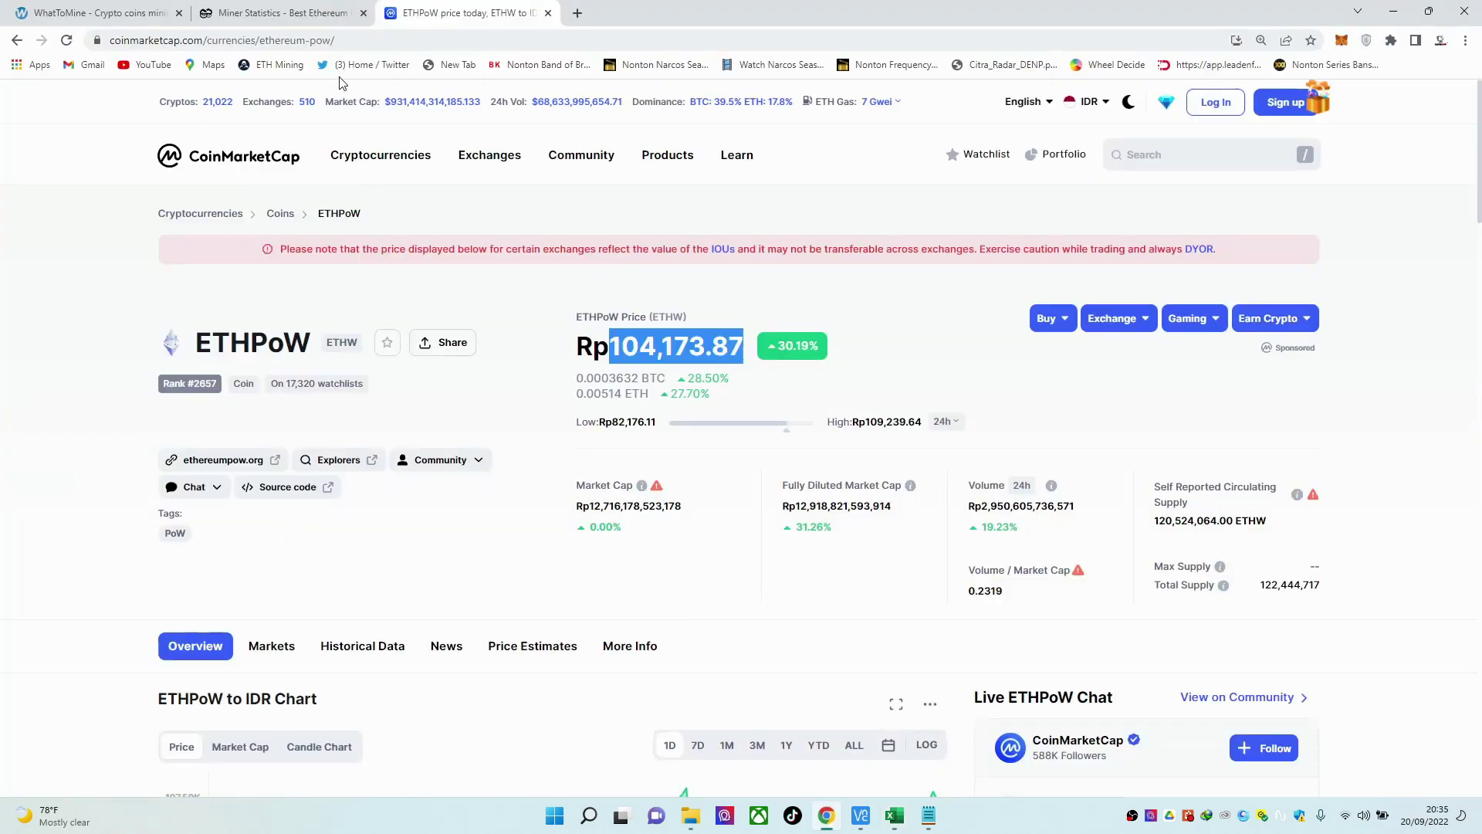
left_click(283, 15)
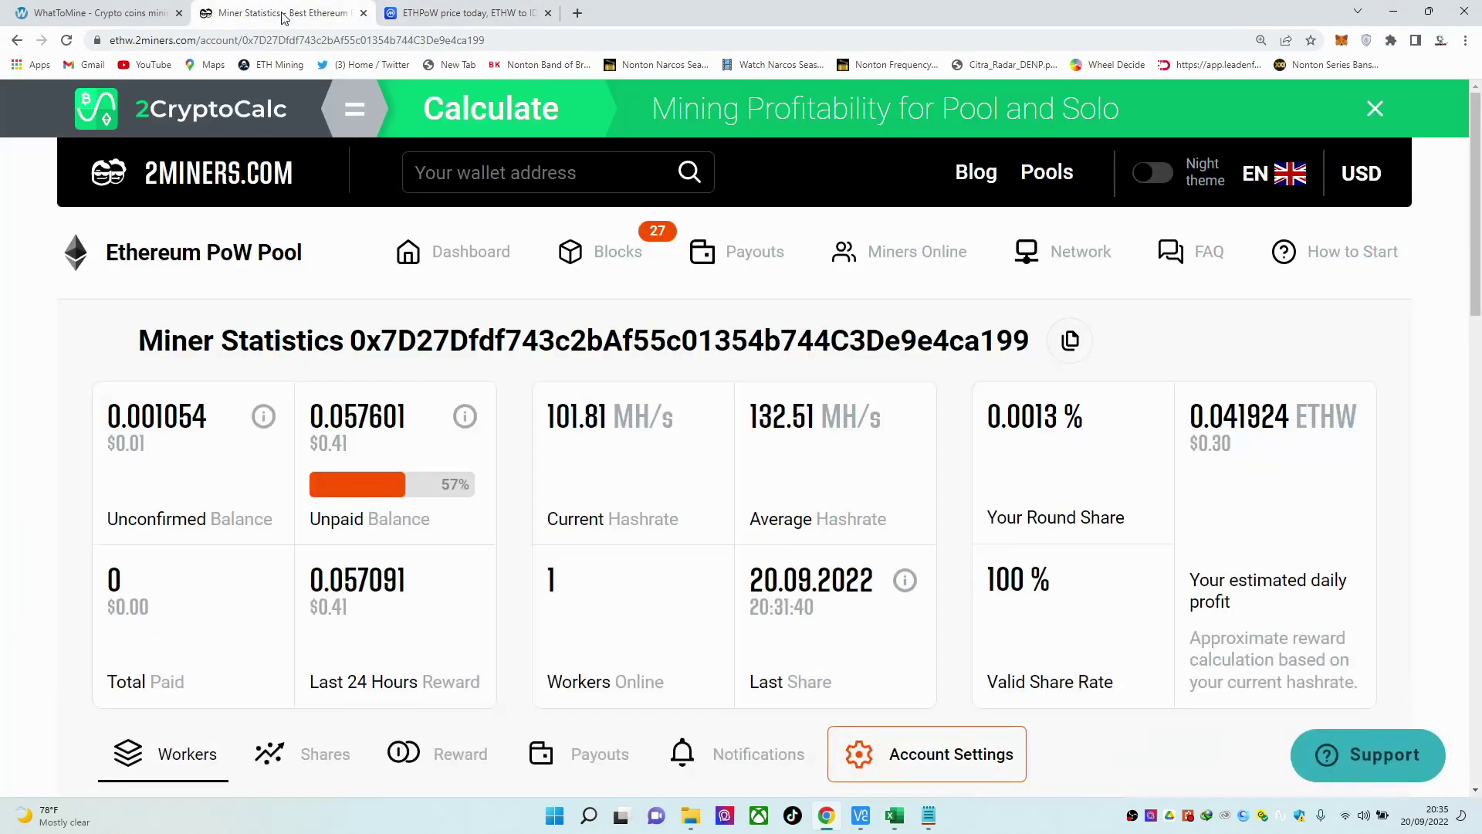
left_click(66, 40)
left_click(862, 816)
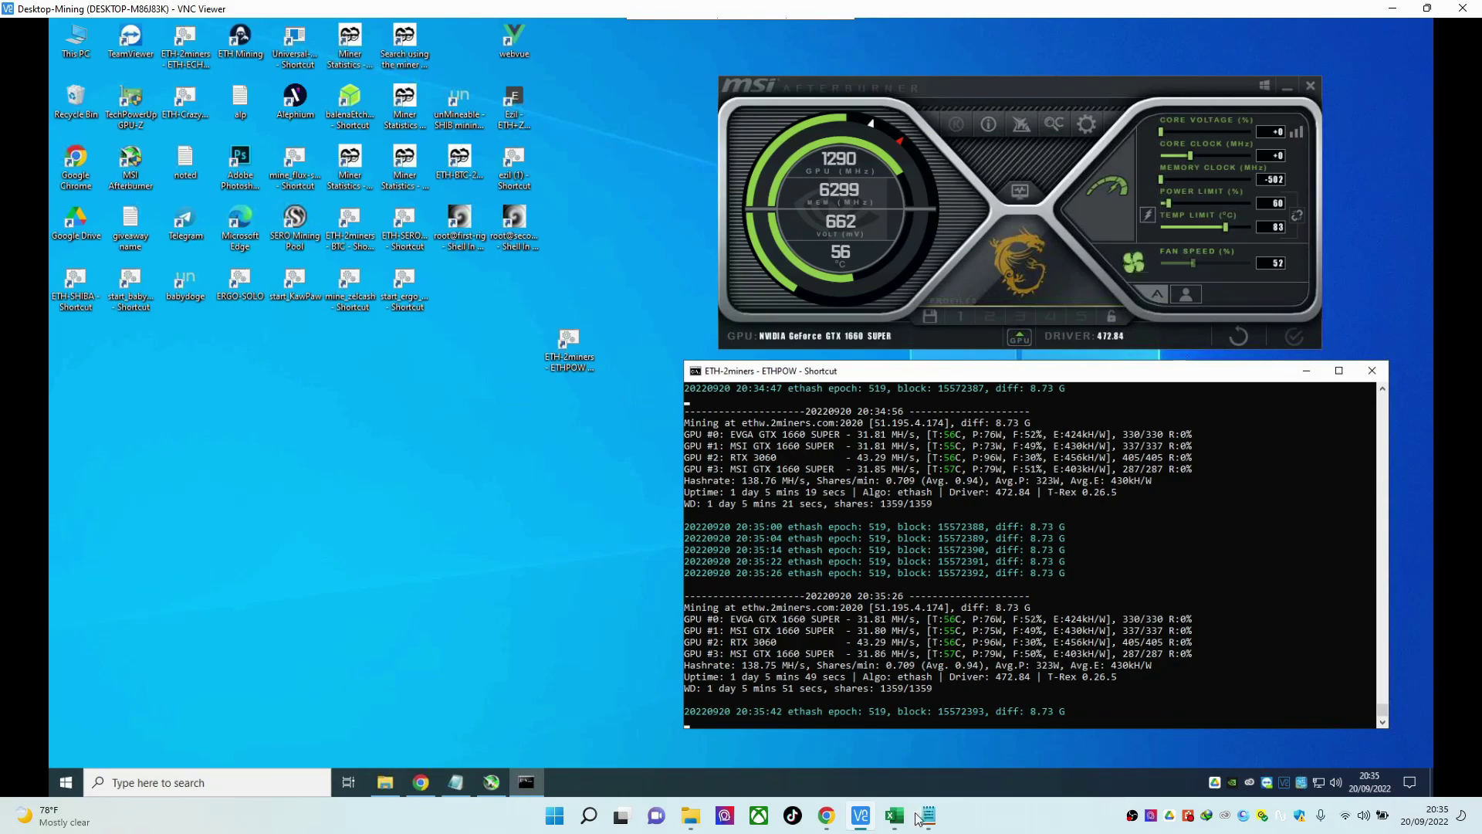
Return to the 2Miners statistics in Chrome and copy the unpaid balance, 0.057601.
left_click(825, 820)
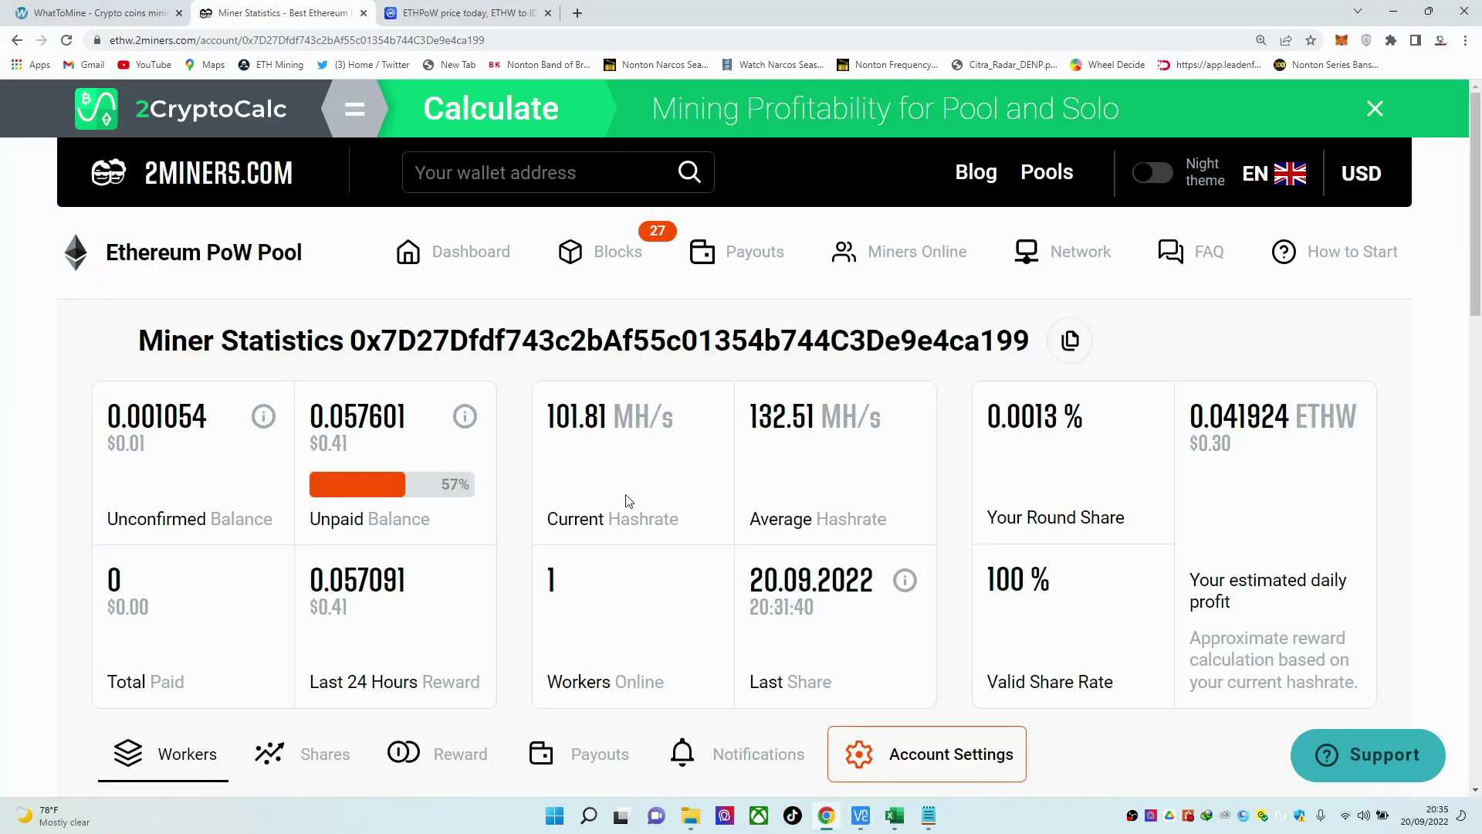
left_click_drag(317, 422, 402, 417)
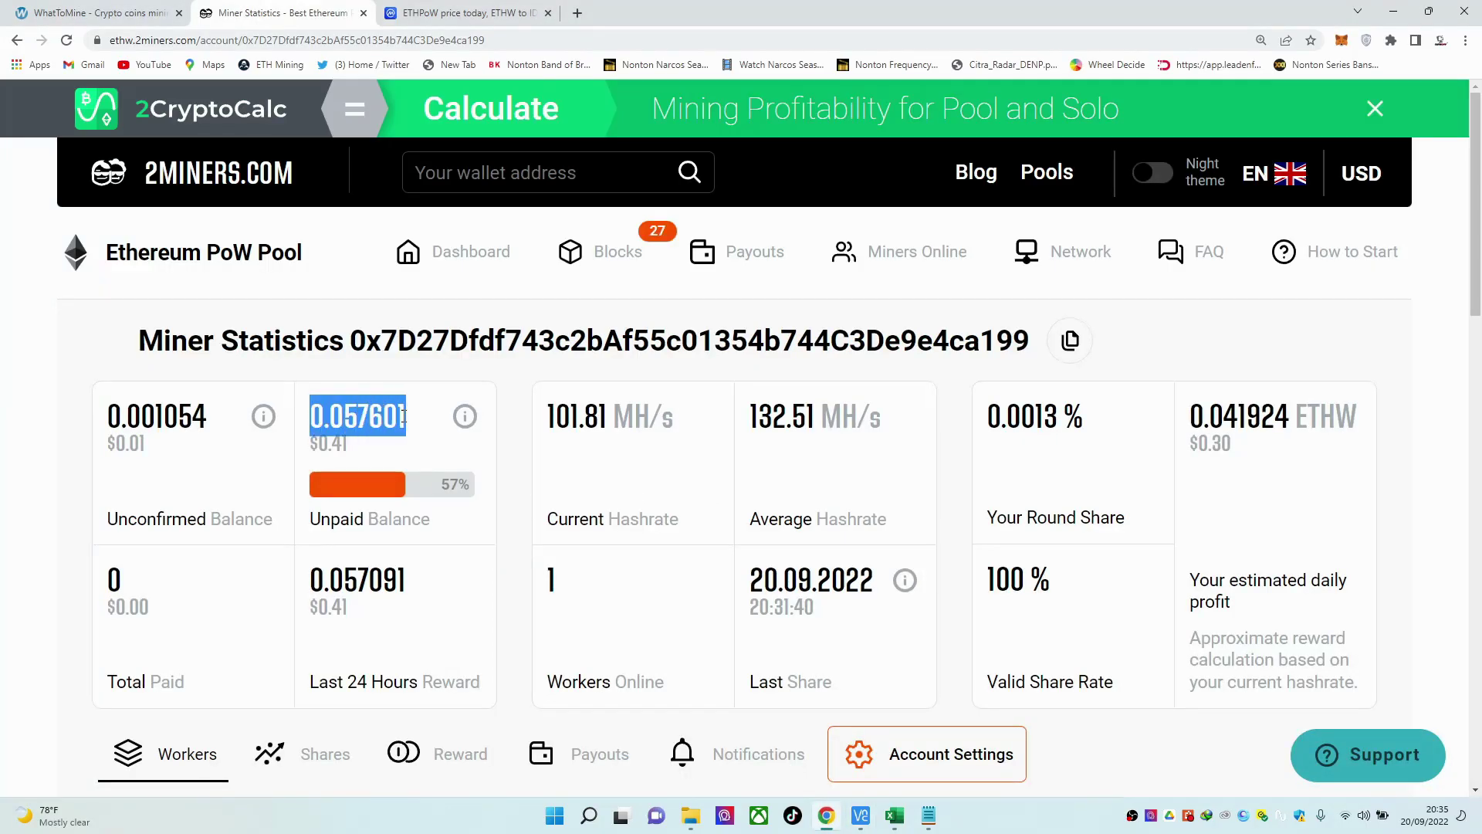
right_click(393, 417)
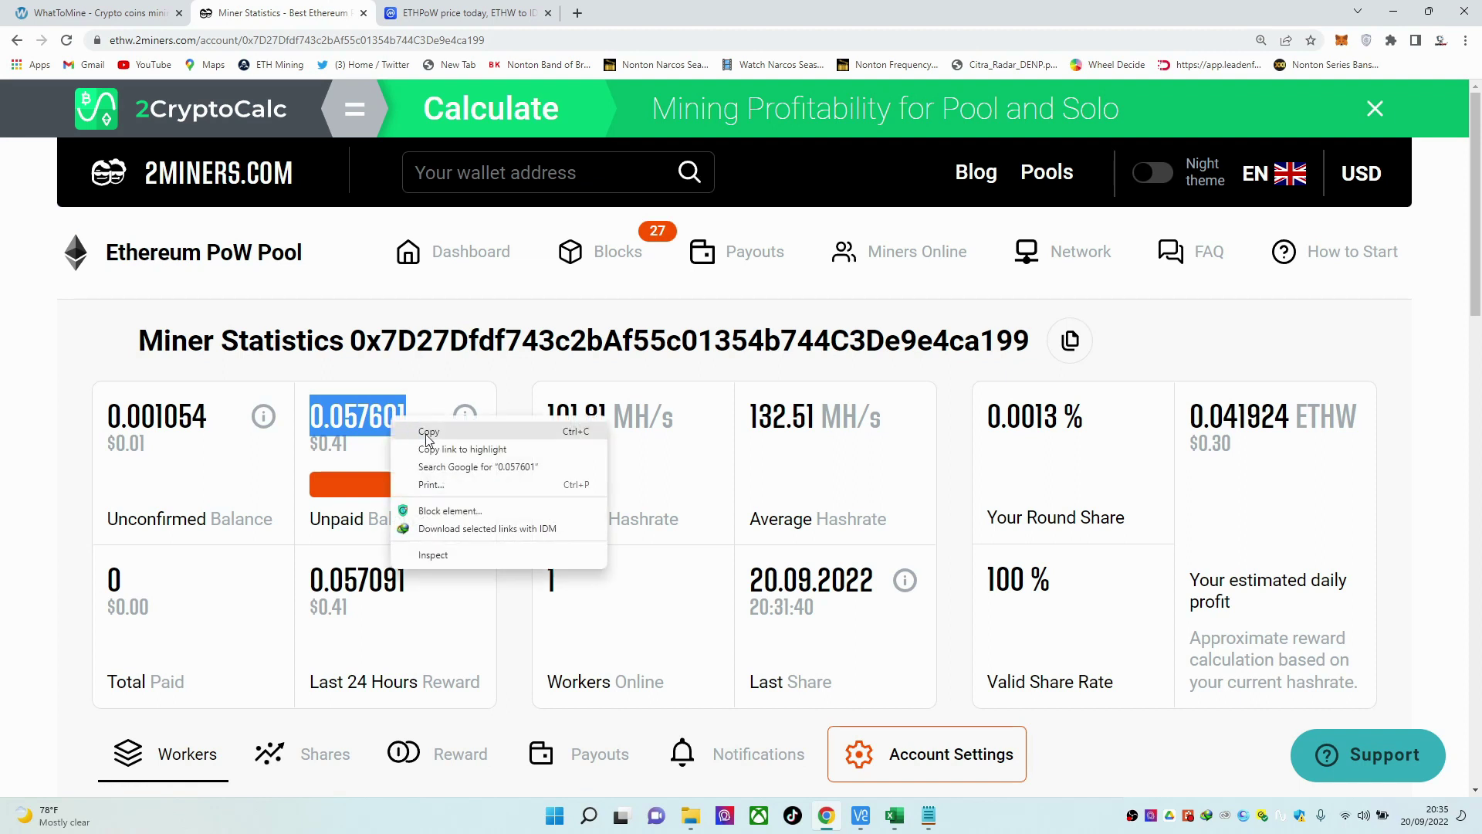
left_click(429, 432)
In Excel, change the daily profit formula in E5 to =E4*0,057601 using the copied balance.
mouse_move(898, 823)
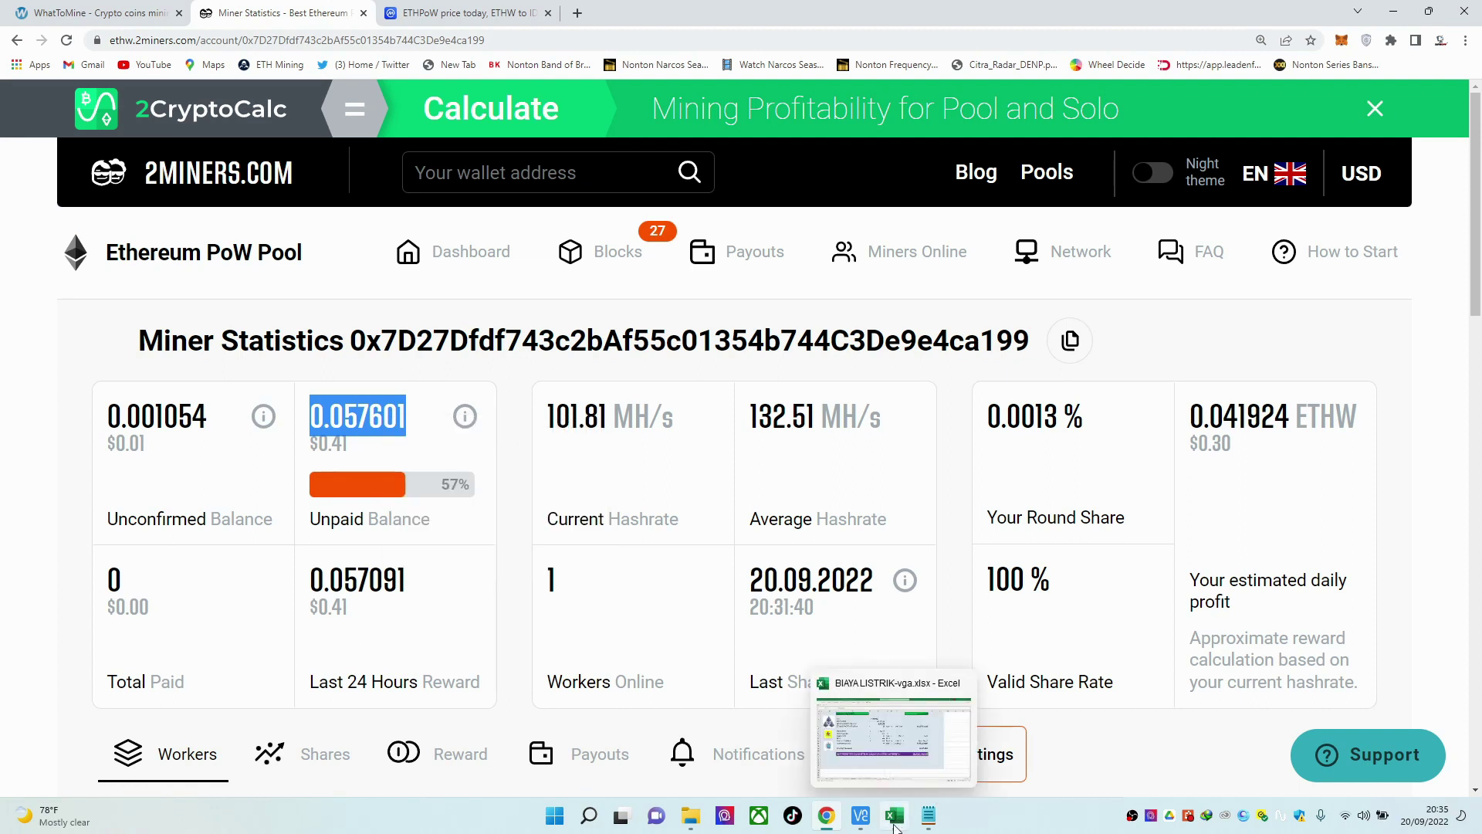
left_click(896, 818)
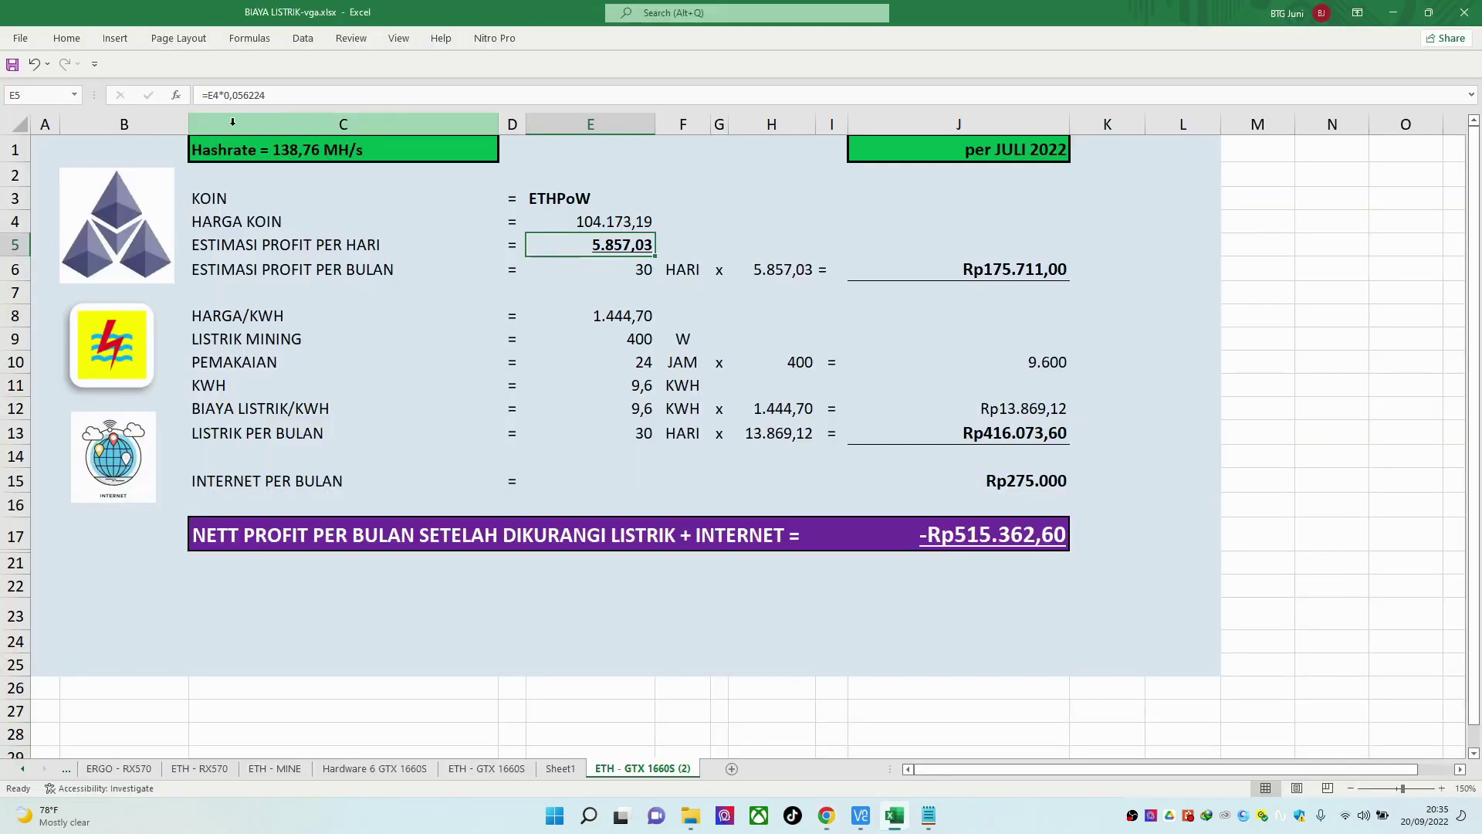
left_click_drag(224, 95, 267, 97)
key("ctrl+v")
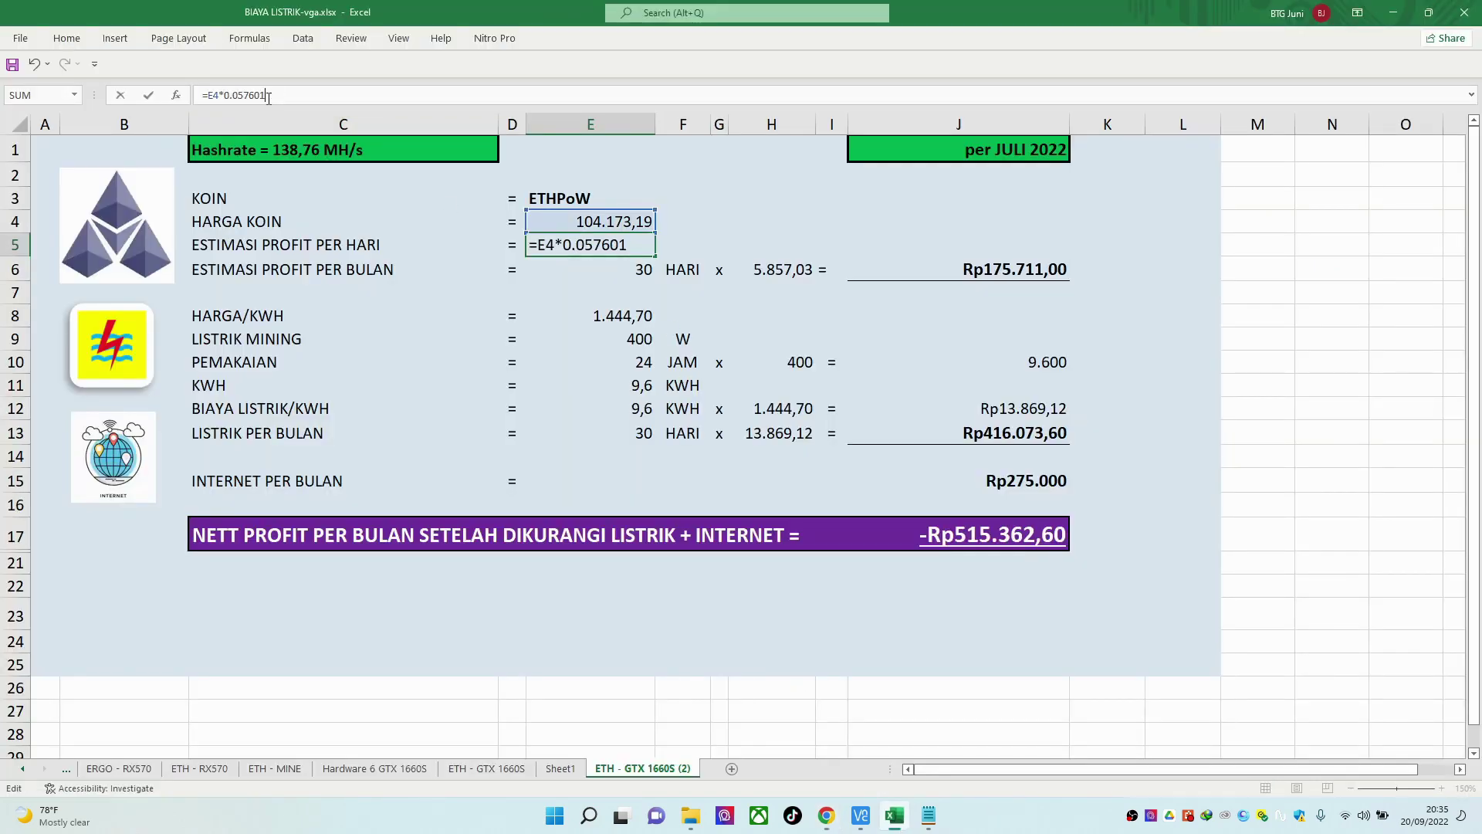
key("BackSpace")
type(",")
key("Return")
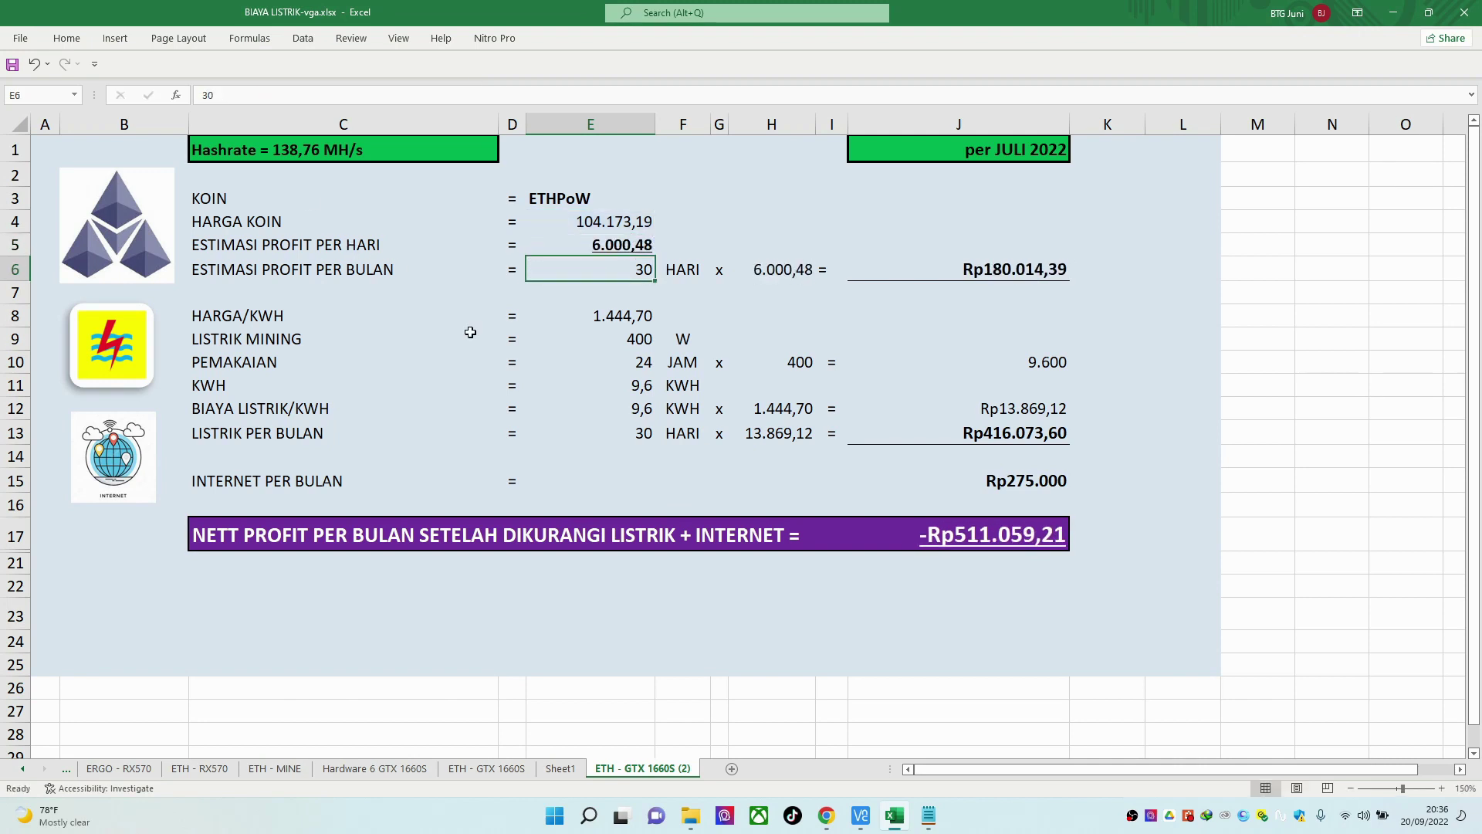
key("Up")
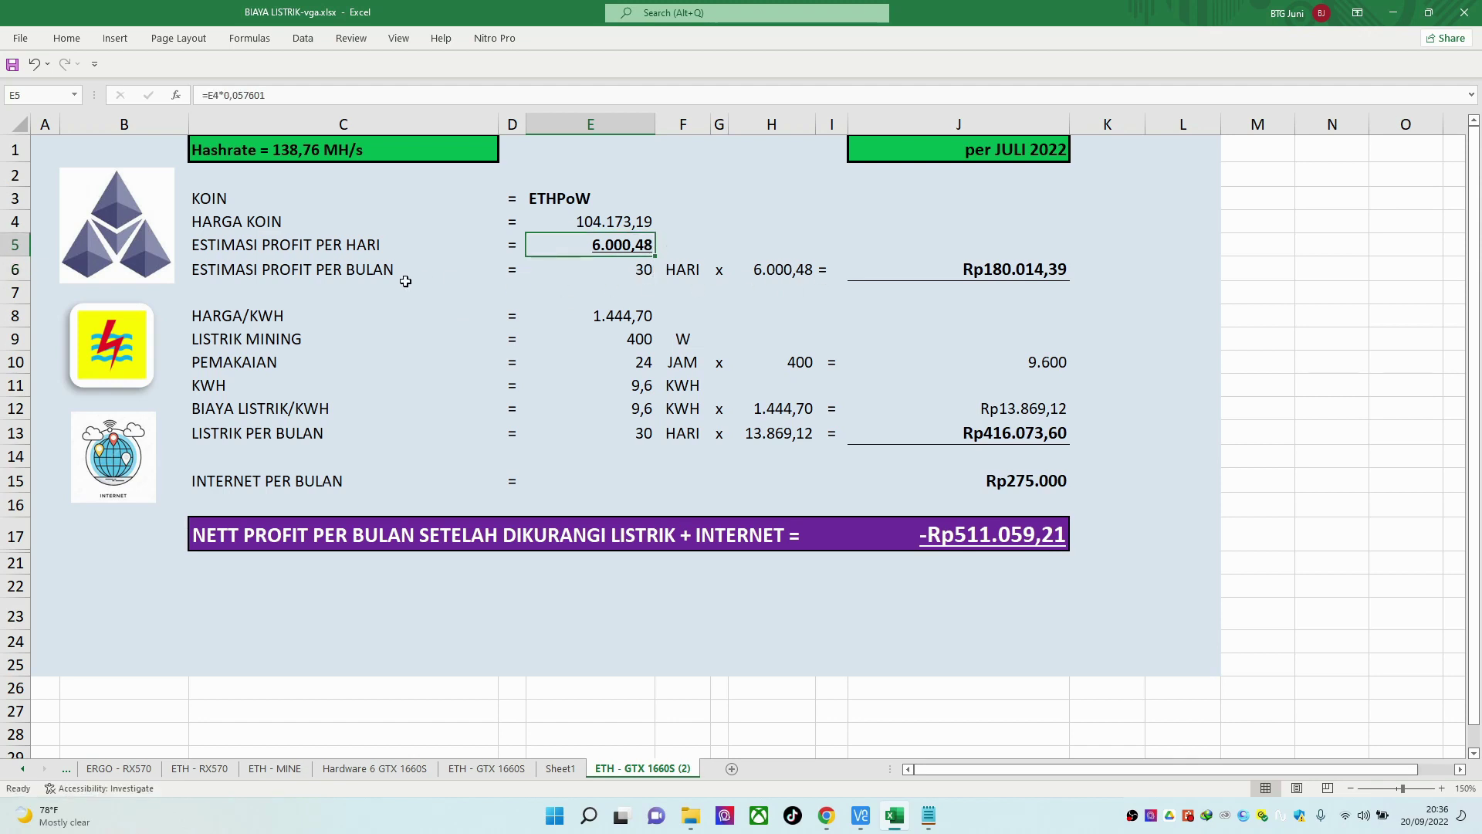
Change the period label in J1 to "per September 2022".
left_click(939, 270)
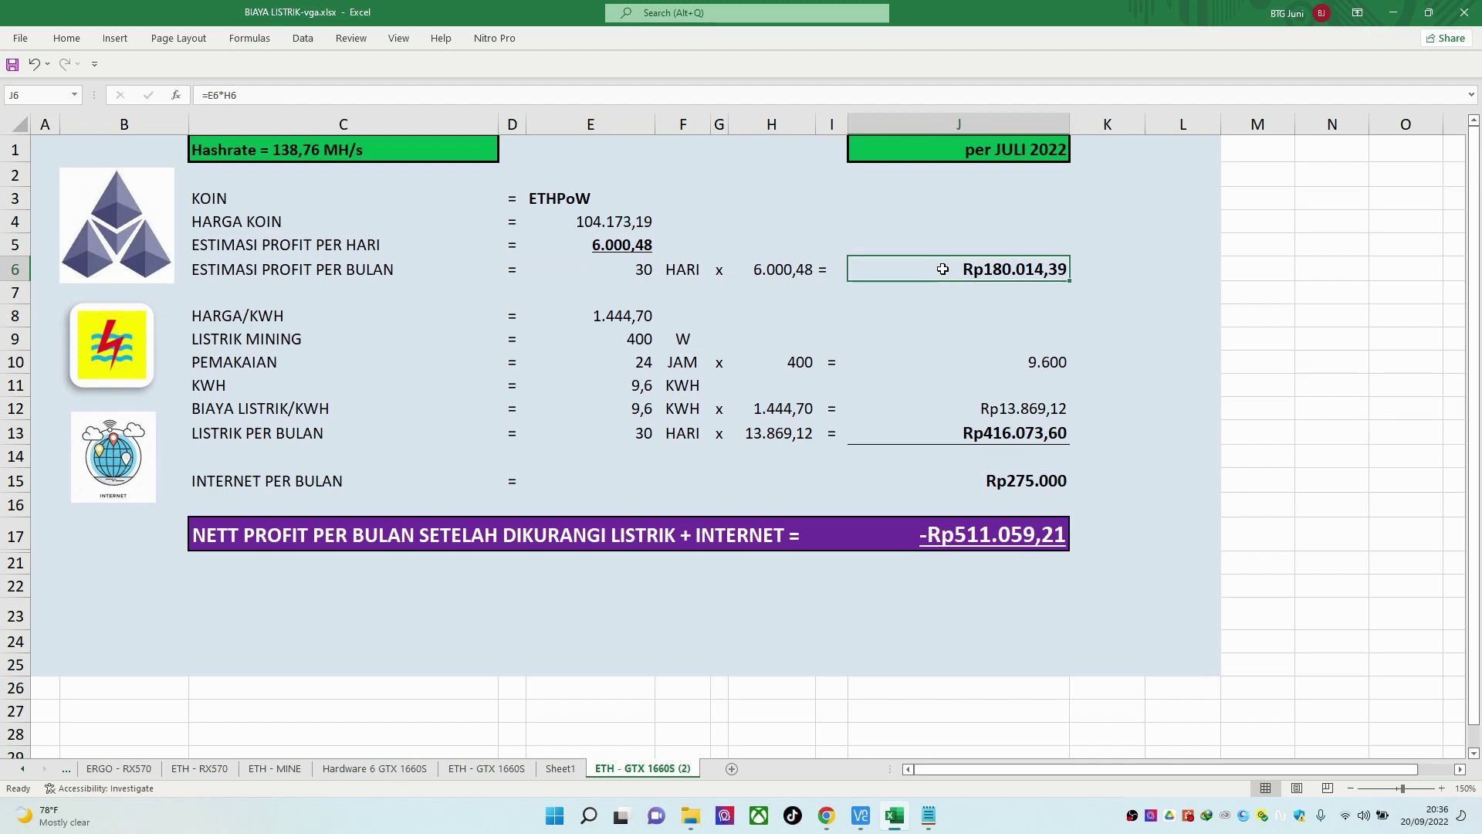
left_click(961, 159)
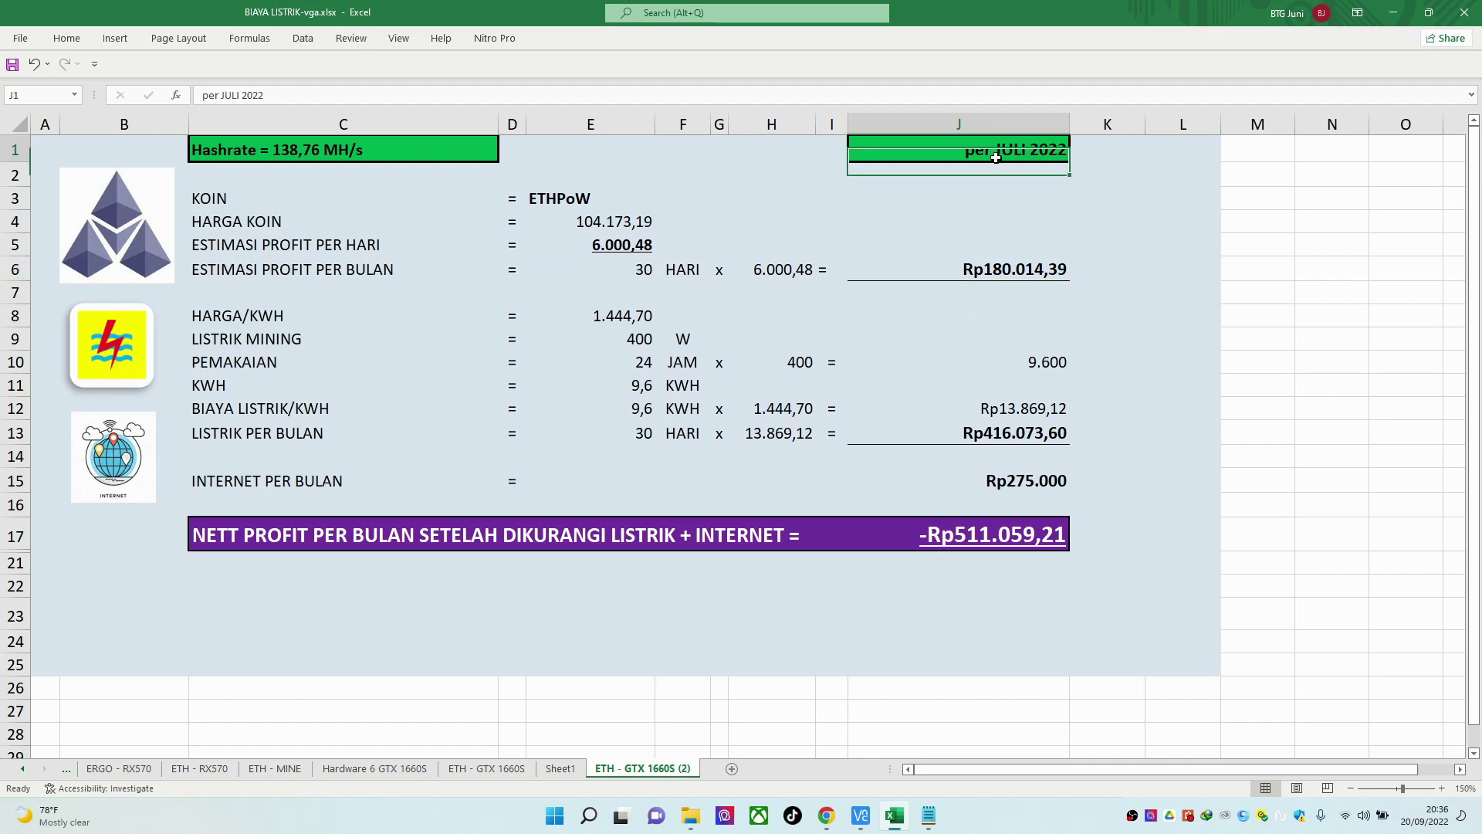
double_click(997, 152)
left_click_drag(998, 152, 1031, 152)
type("September")
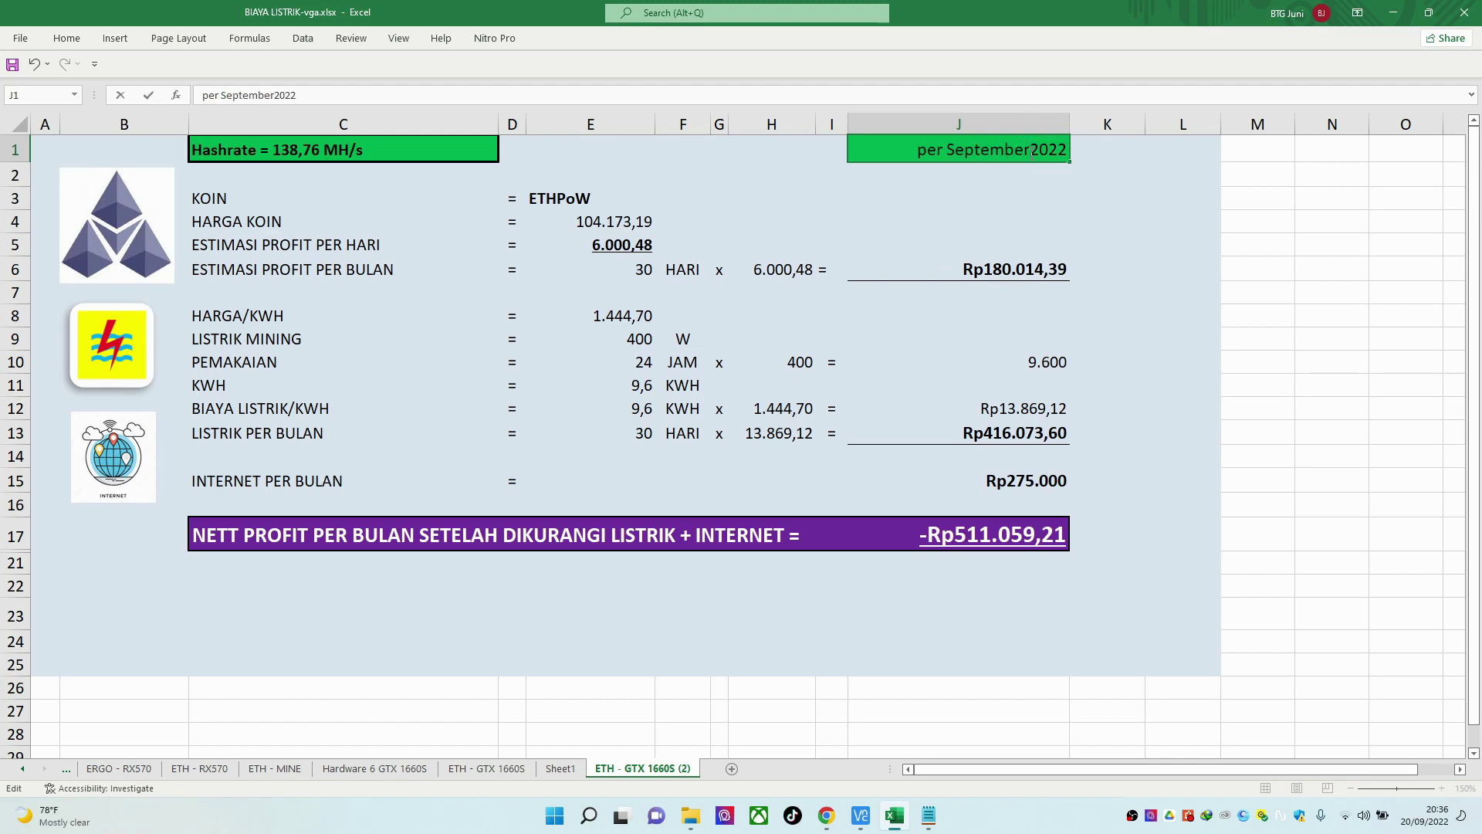
key("Return")
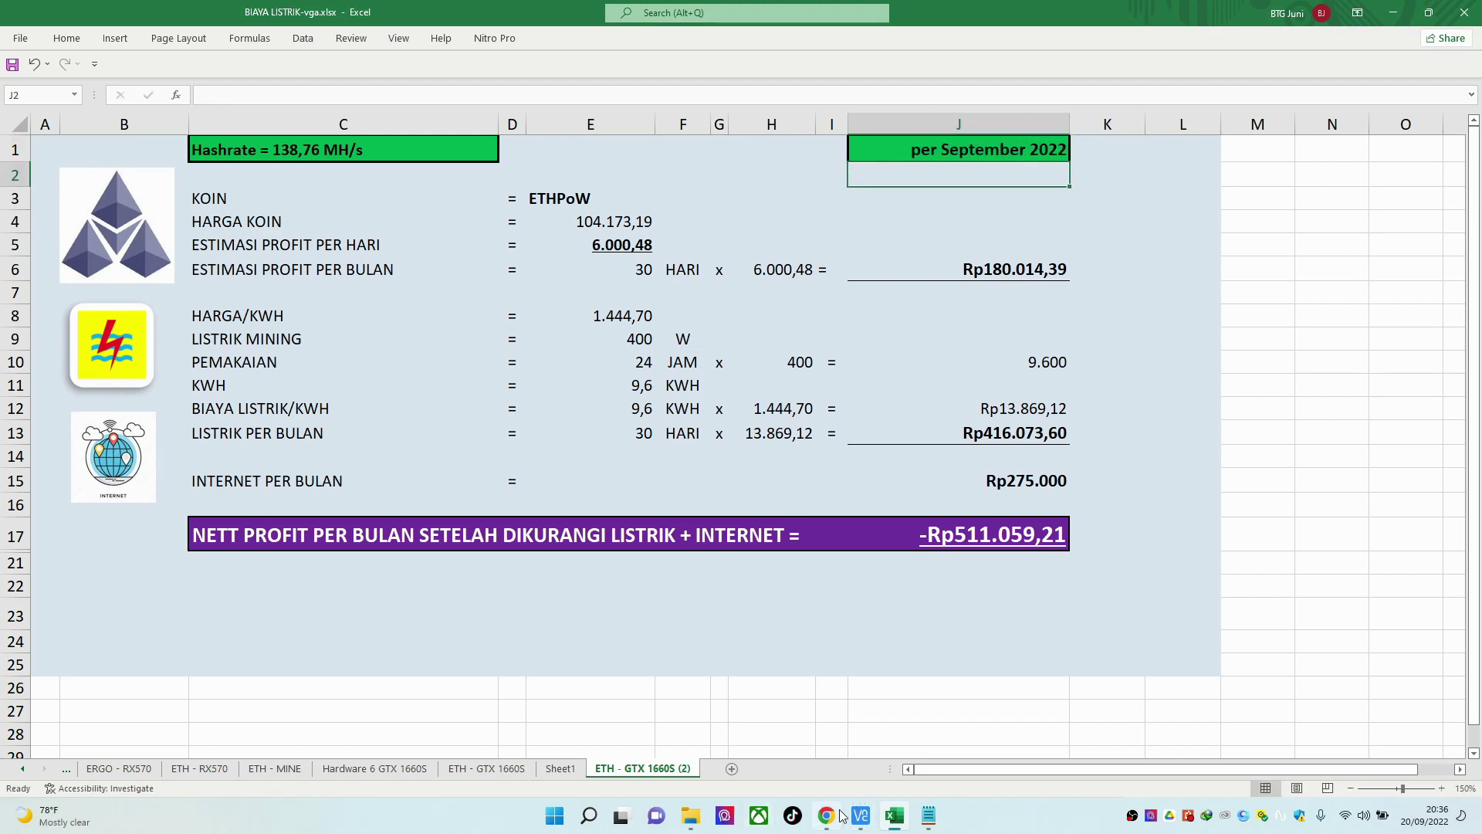
Review the monthly profit estimate in J6 and check the mining rig's average power draw in VNC Viewer.
left_click(979, 272)
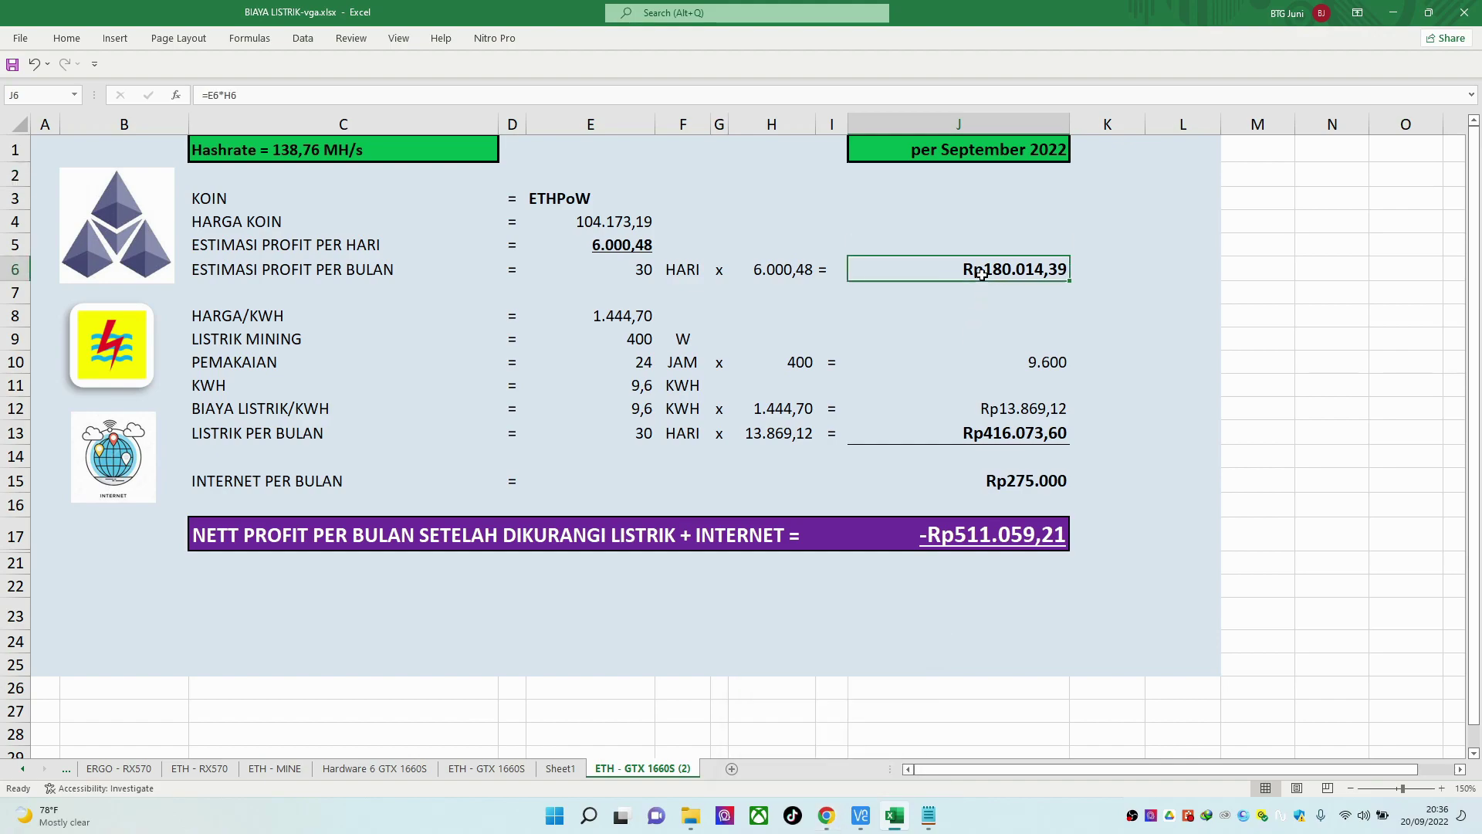
left_click(864, 823)
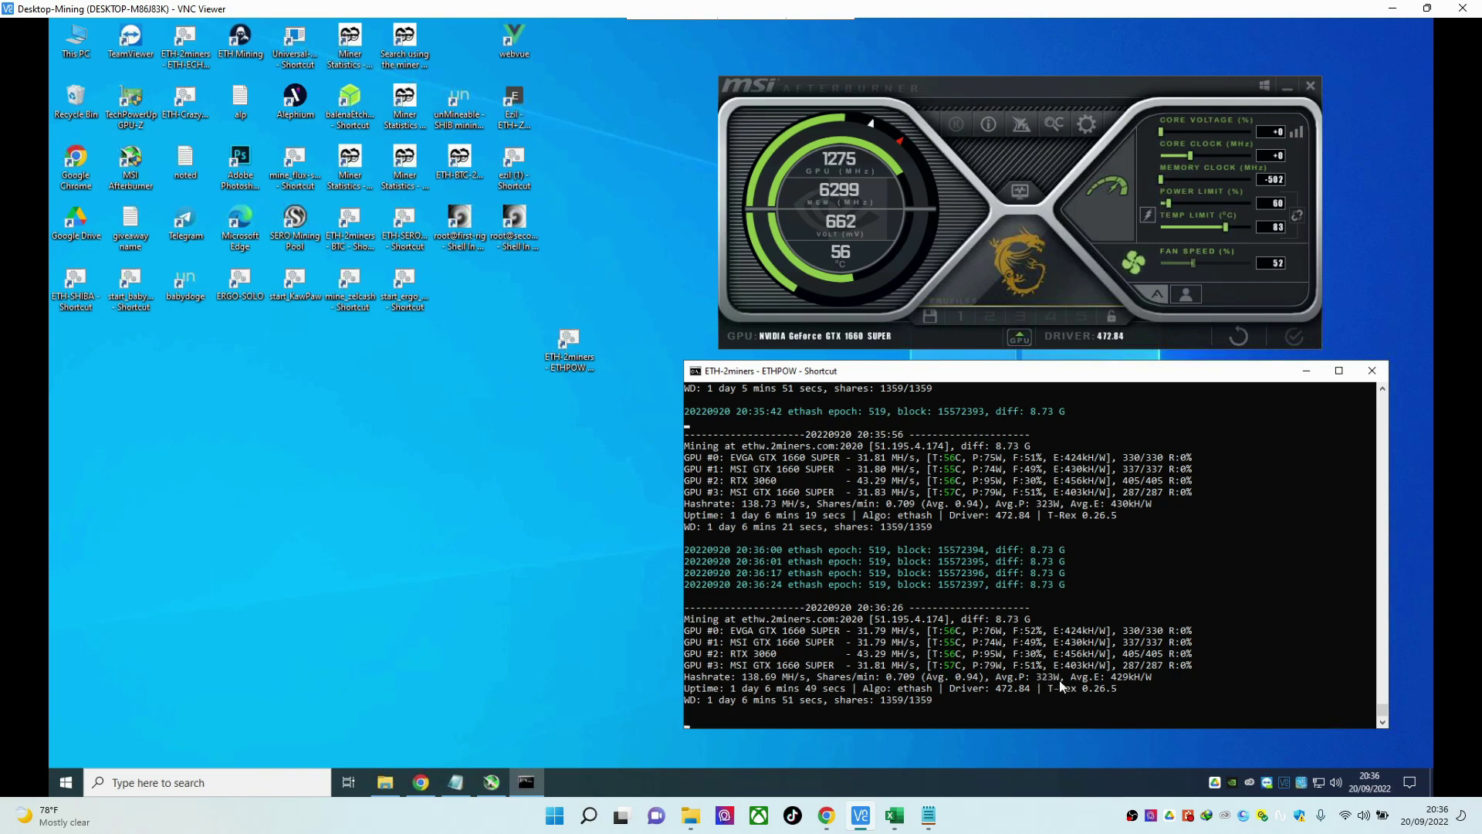
left_click(826, 817)
left_click(827, 820)
Back in Excel, enter 400 W as the mining power consumption (LISTRIK MINING) in E9.
left_click(895, 817)
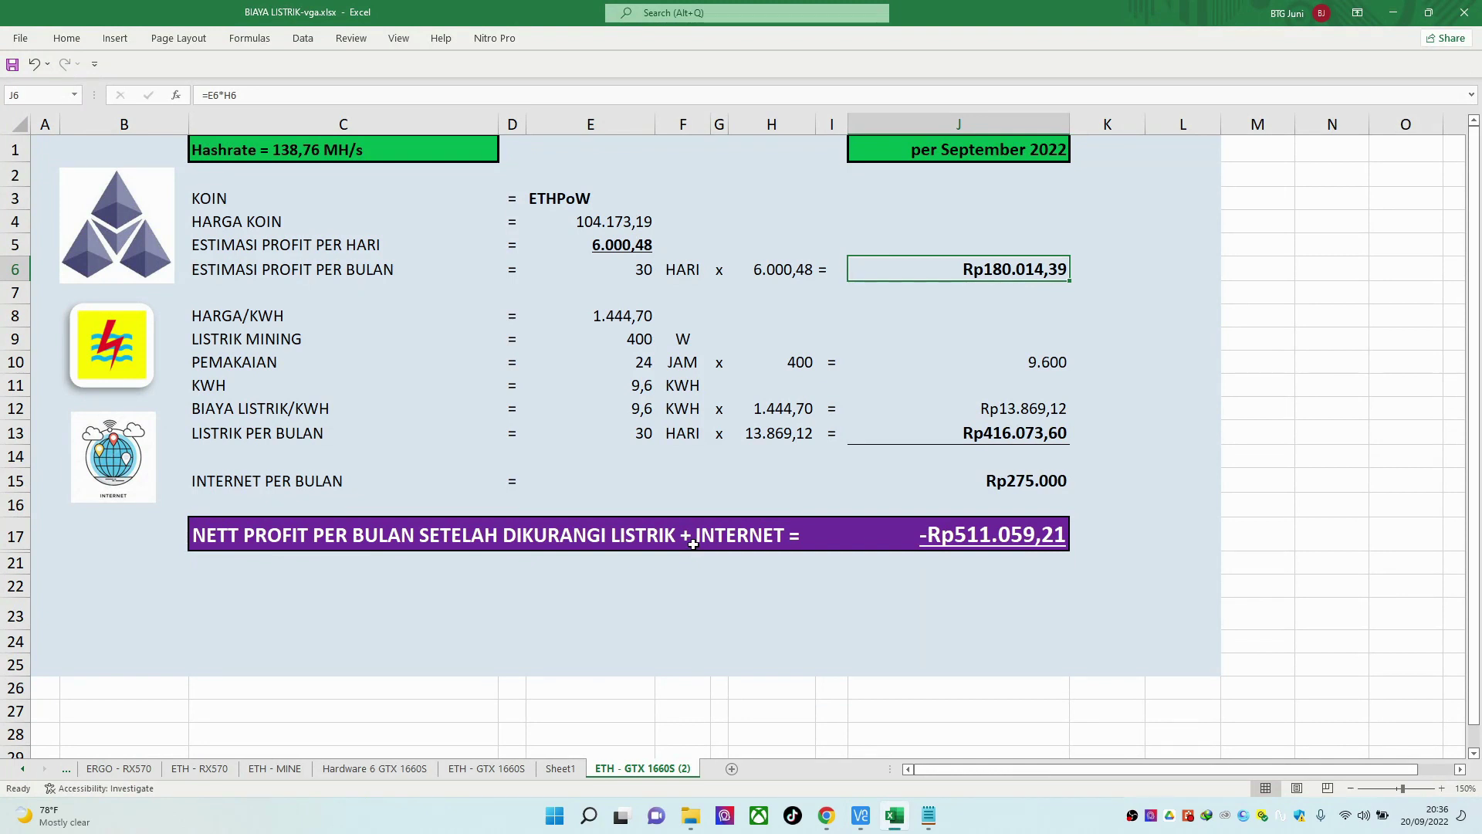
left_click(647, 326)
type("40")
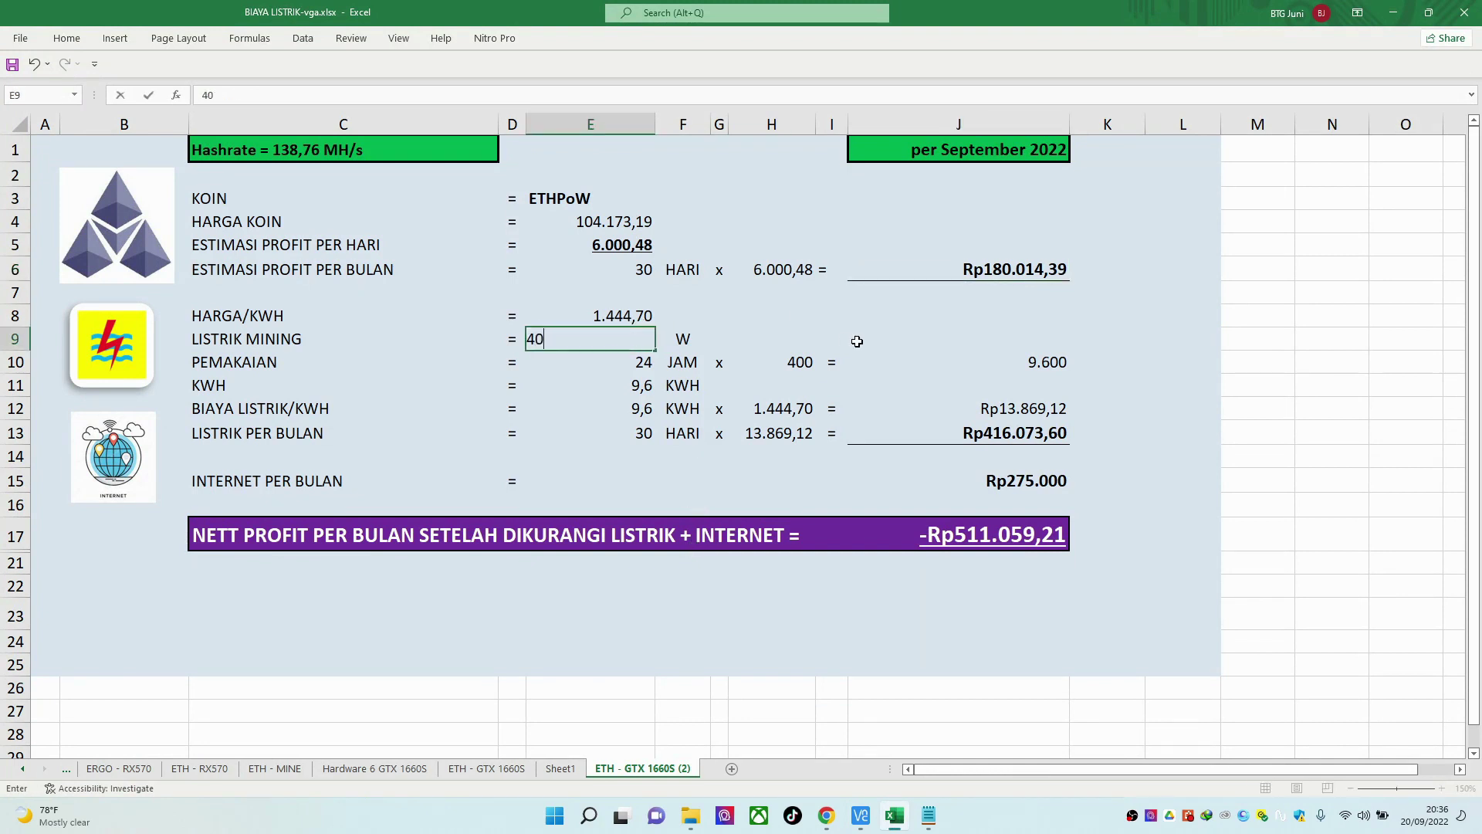
key("Return")
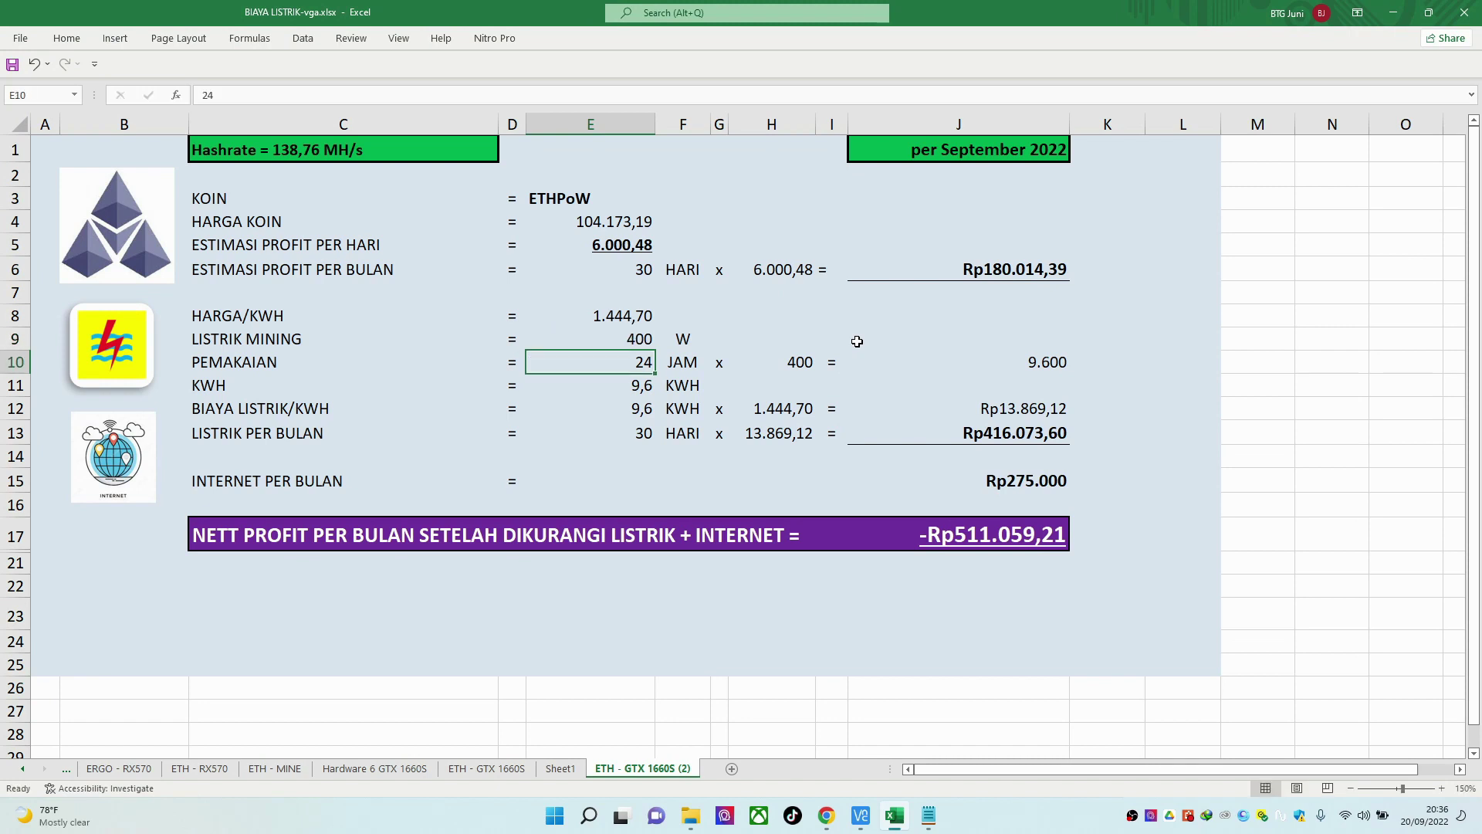
Review the monthly electricity cost, the price per kWh and the monthly internet cost in J13, H12 and J15.
left_click(1000, 439)
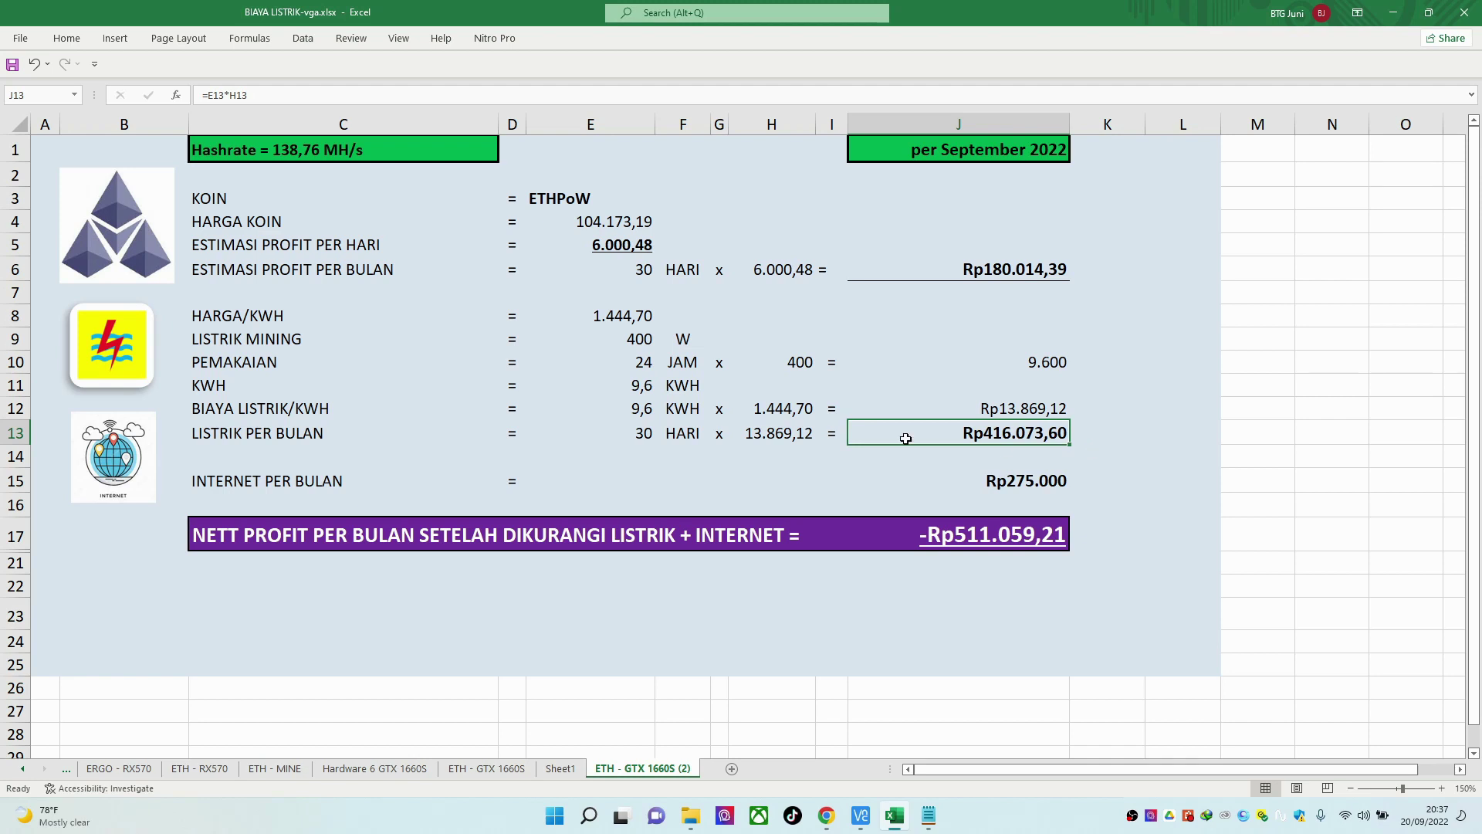
left_click(753, 415)
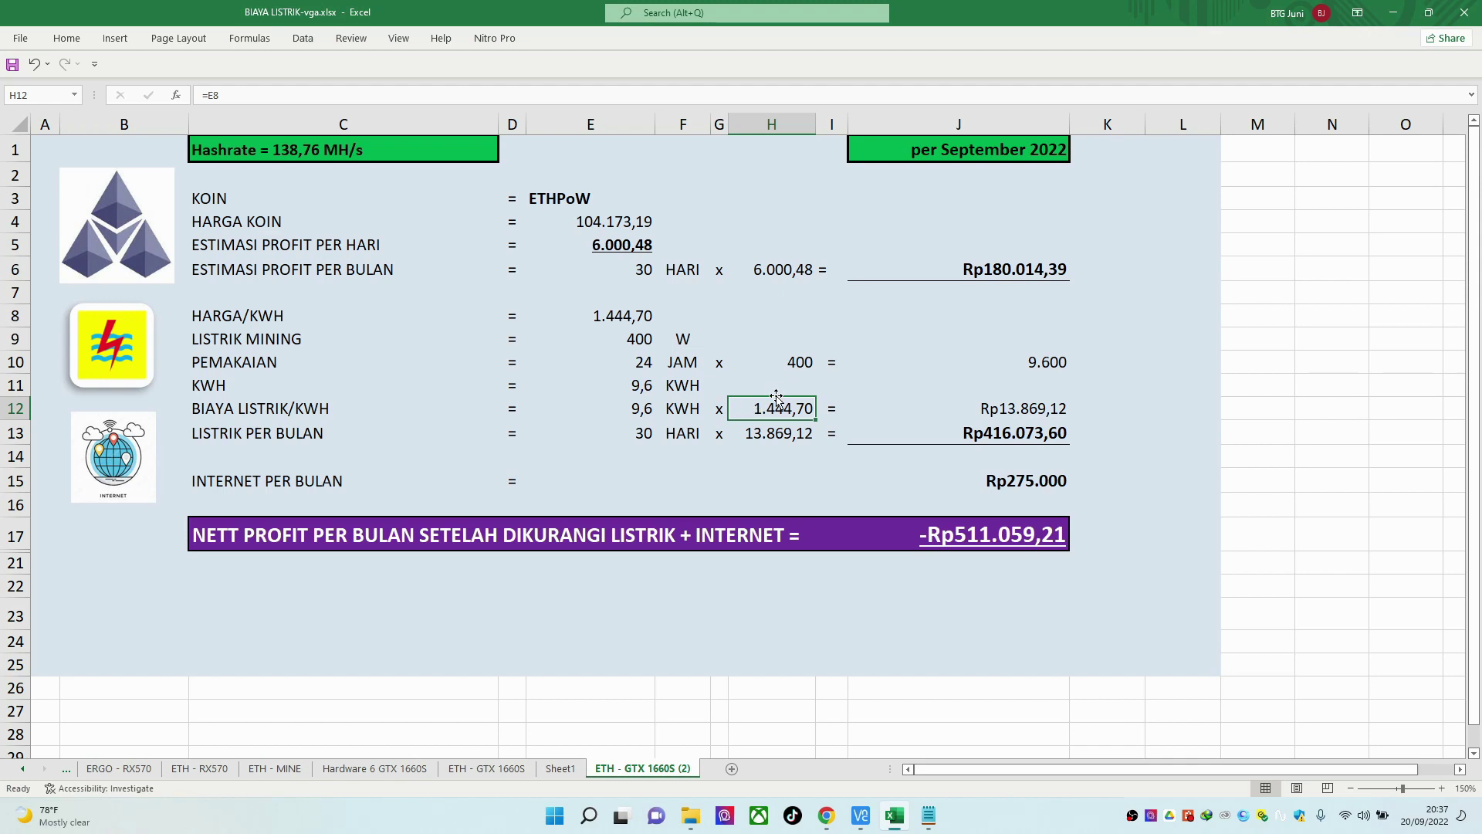
left_click(1025, 473)
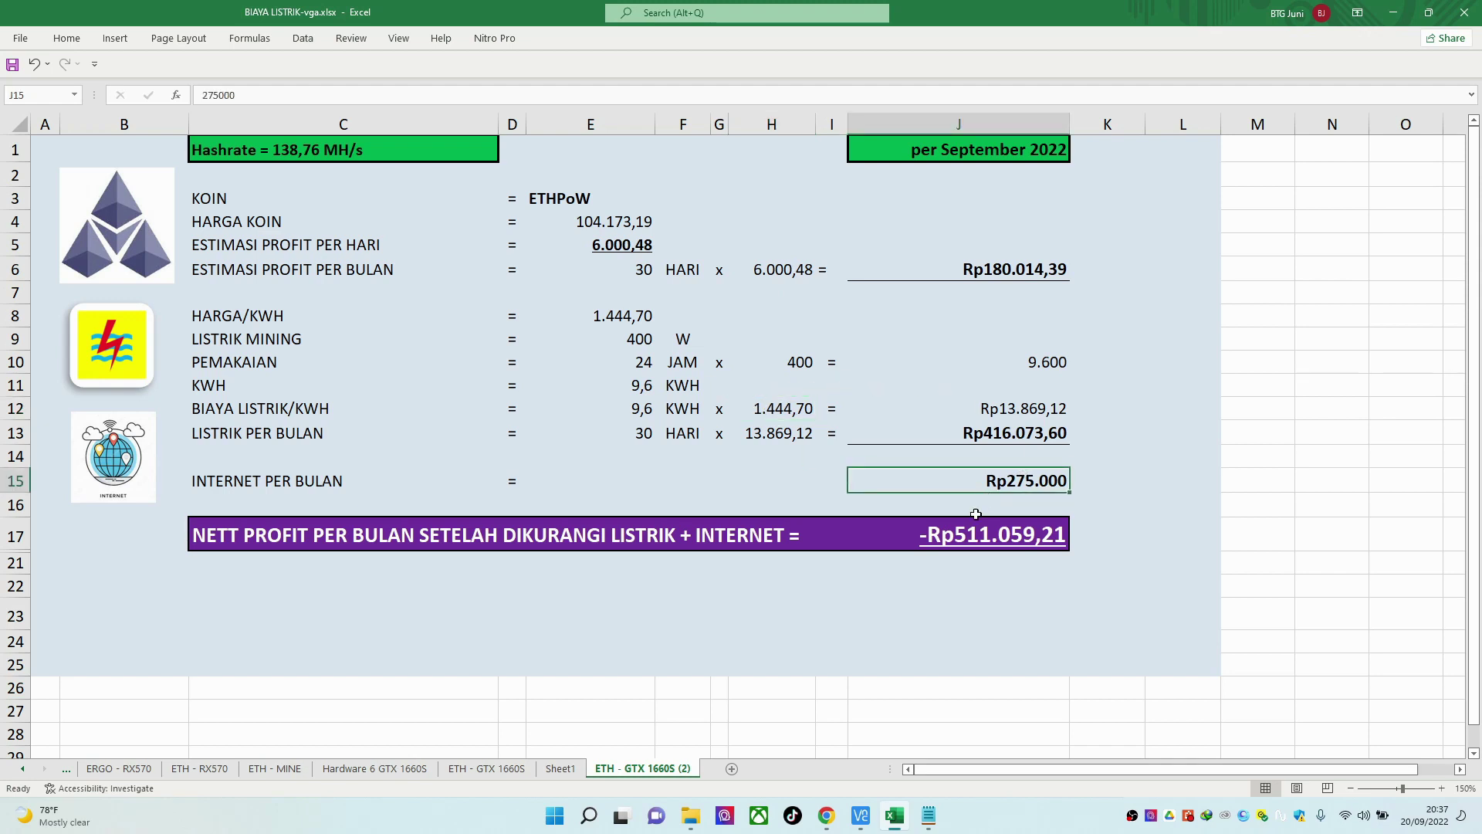
Set the font colour of the net monthly profit amount in J17 to red.
left_click(967, 539)
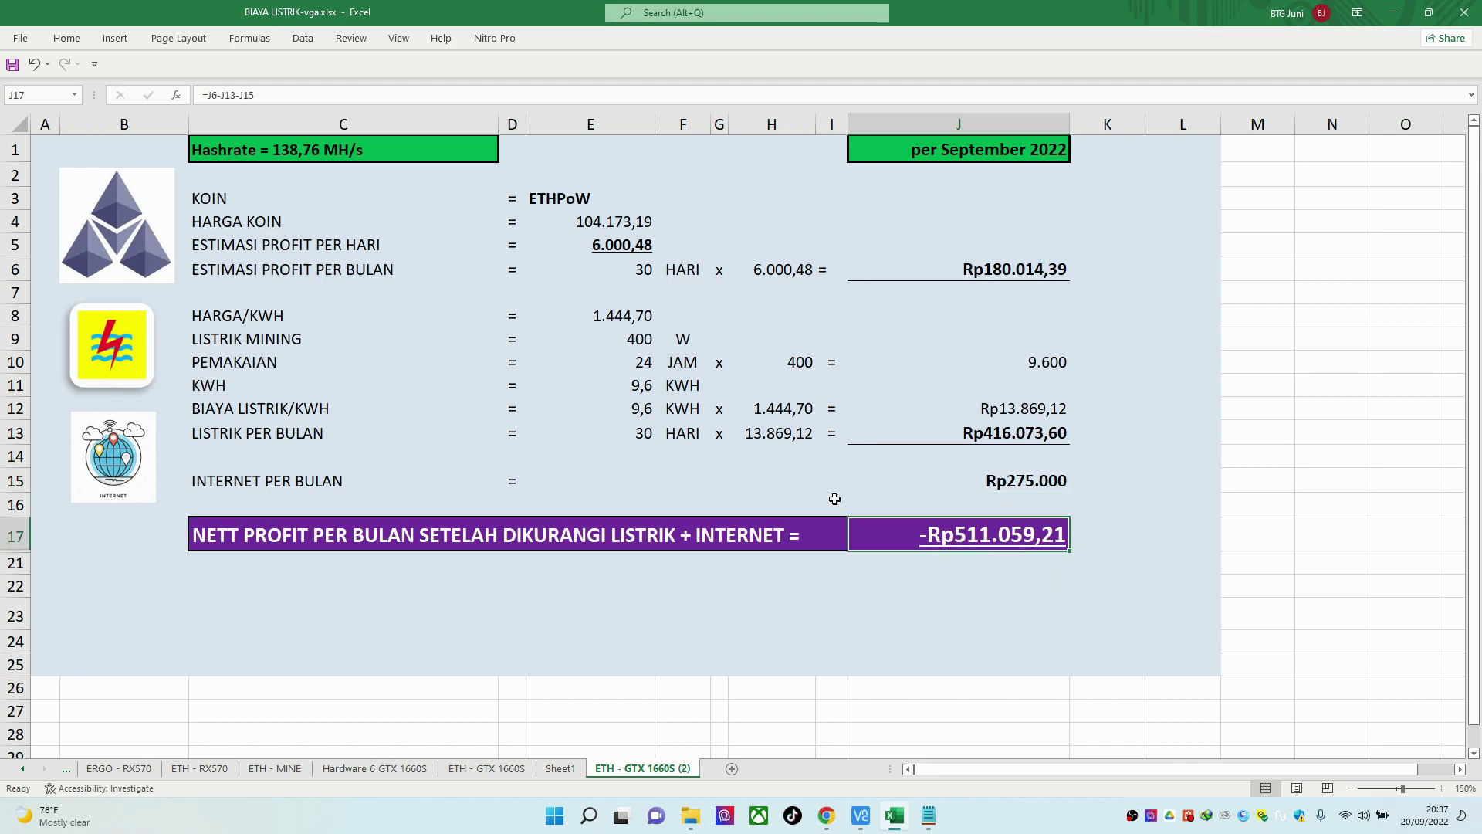
left_click(66, 38)
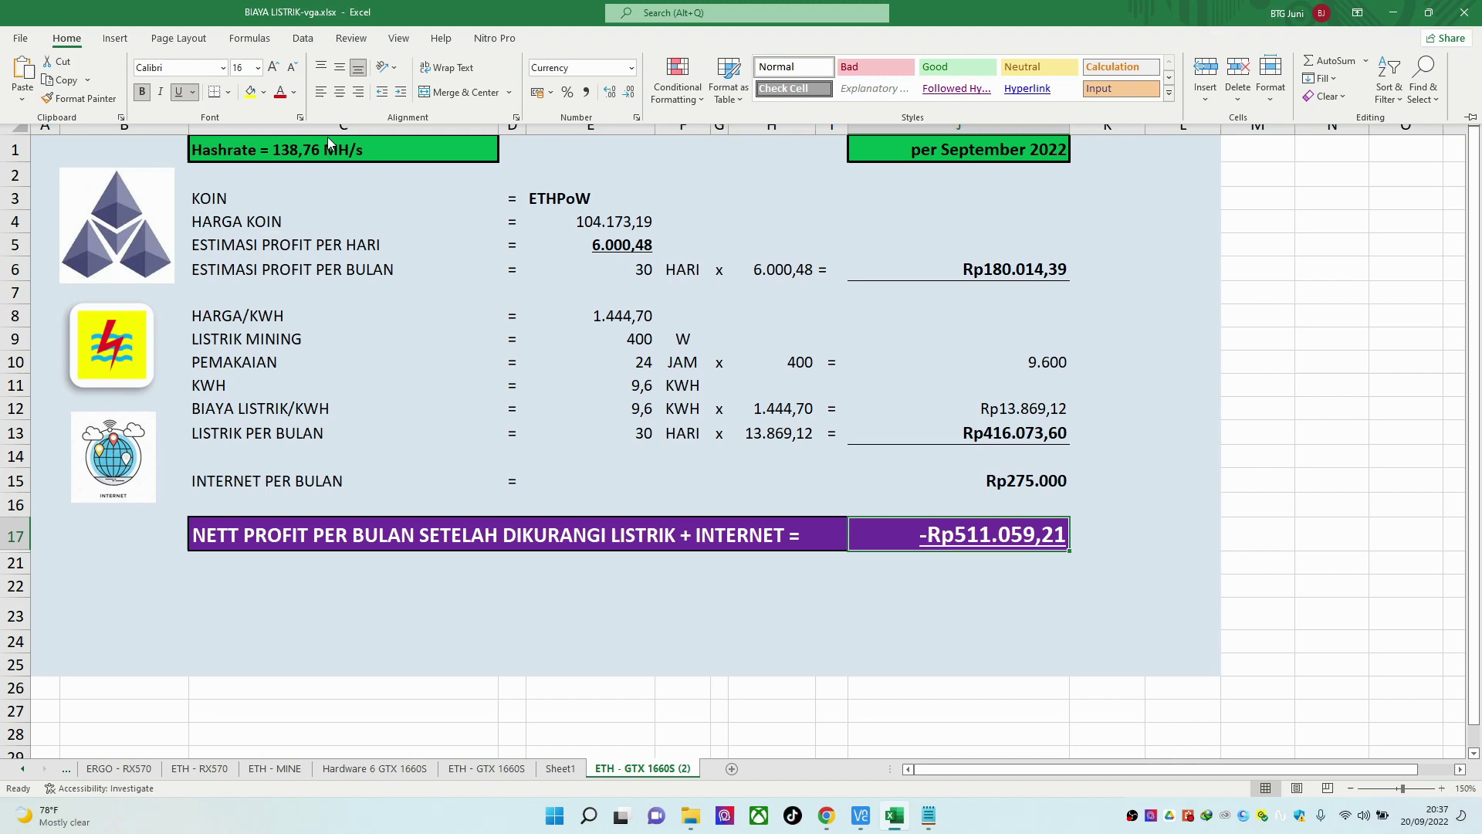
left_click(283, 95)
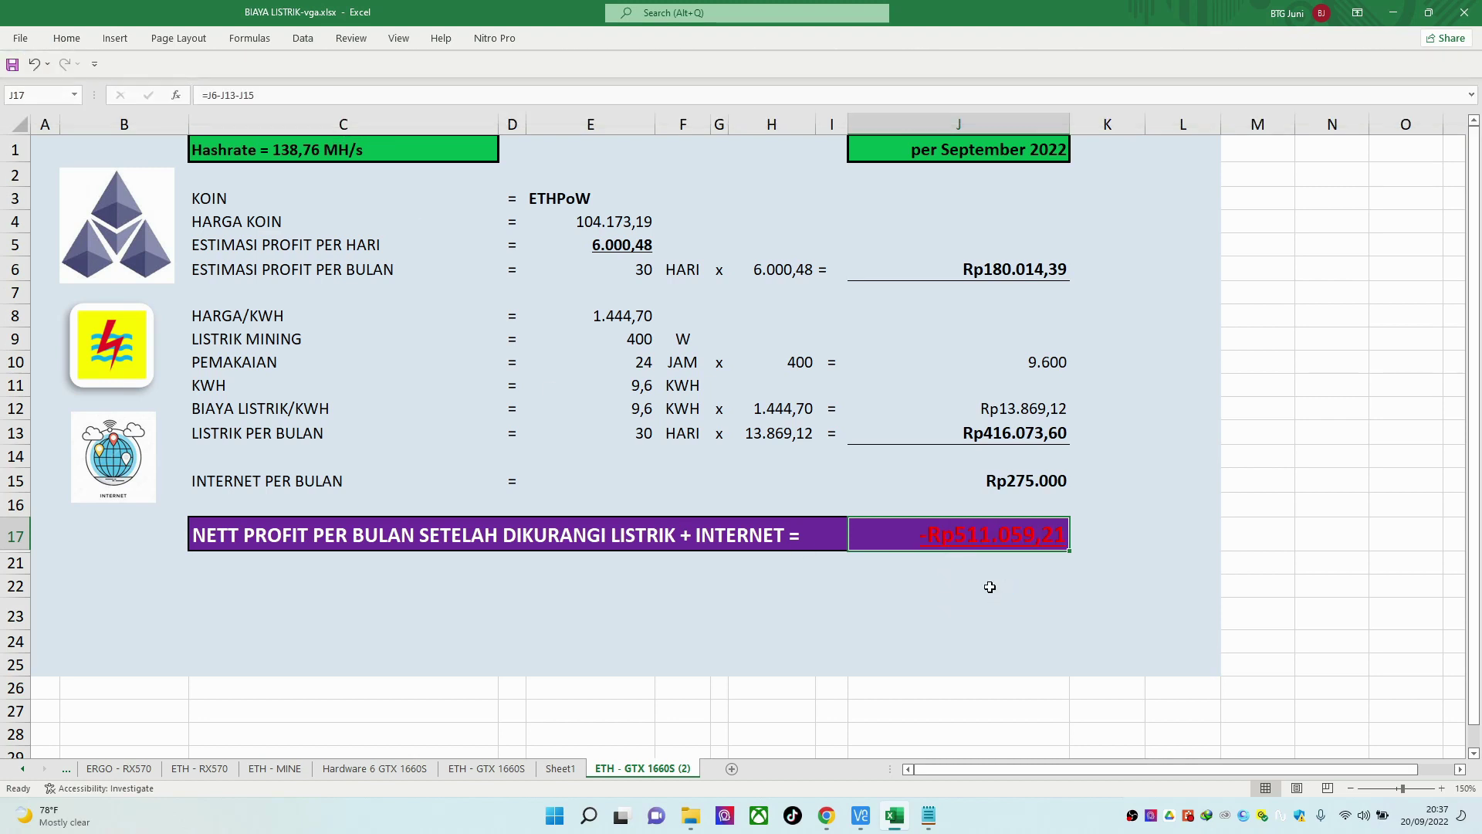
left_click(1125, 522)
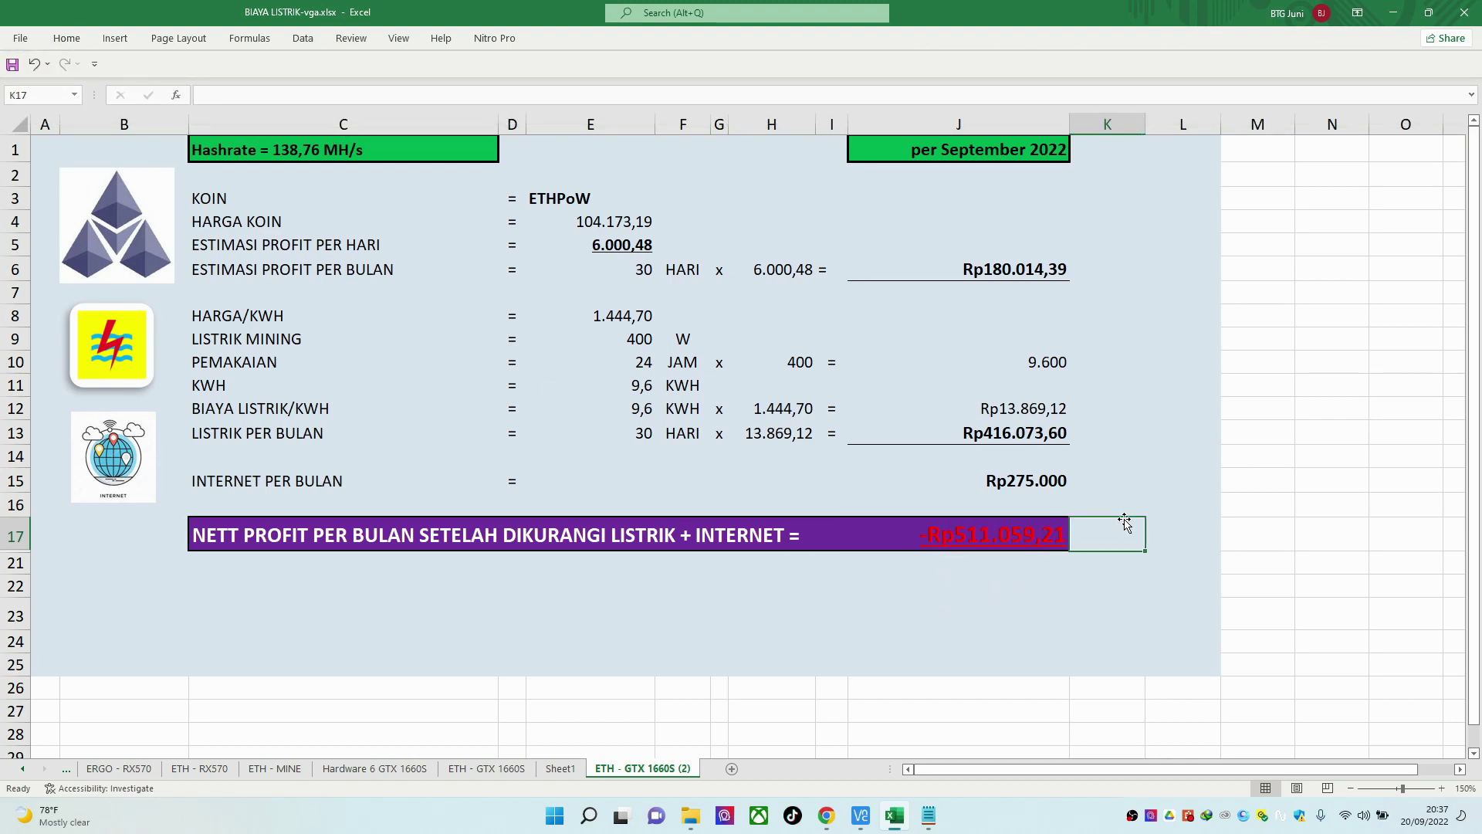
Review the net profit formula in J17 and the monthly electricity cost formula in J13.
left_click(977, 534)
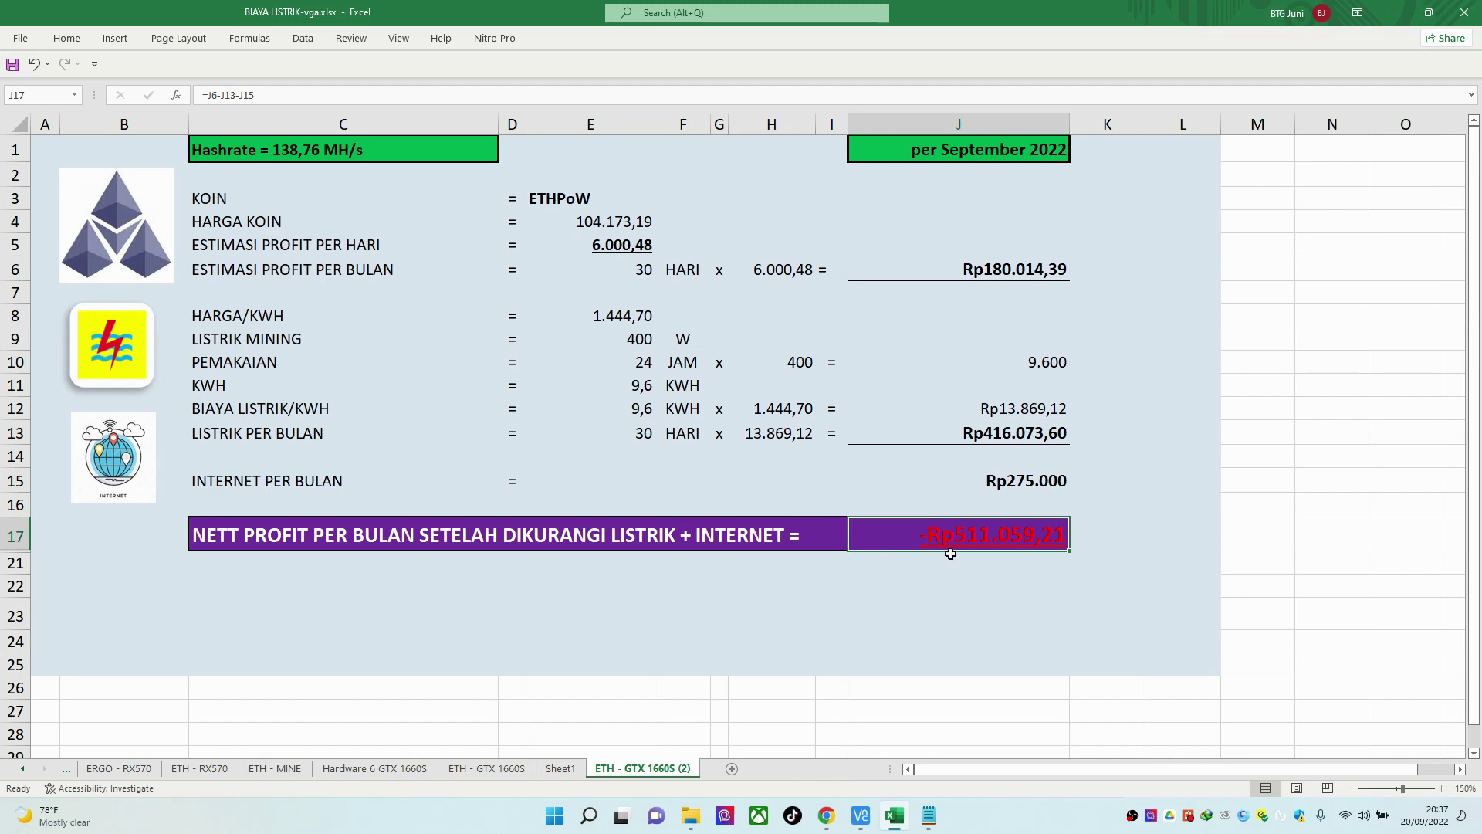
left_click(989, 439)
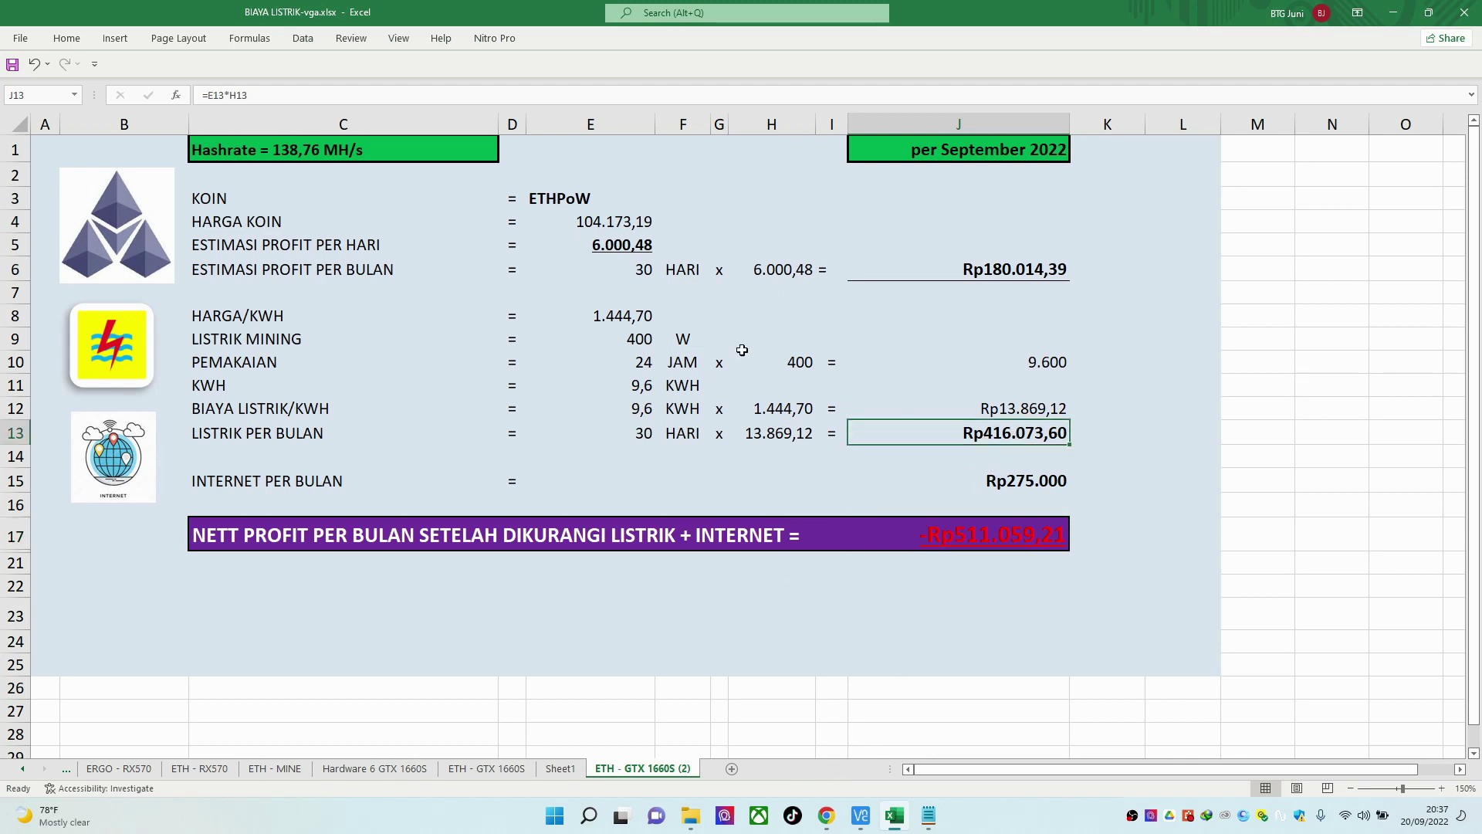
Review the coin price in E4 and monthly electricity cost in J13, and examine the all-time ETHPoW to IDR chart on CoinMarketCap in Chrome.
left_click(588, 220)
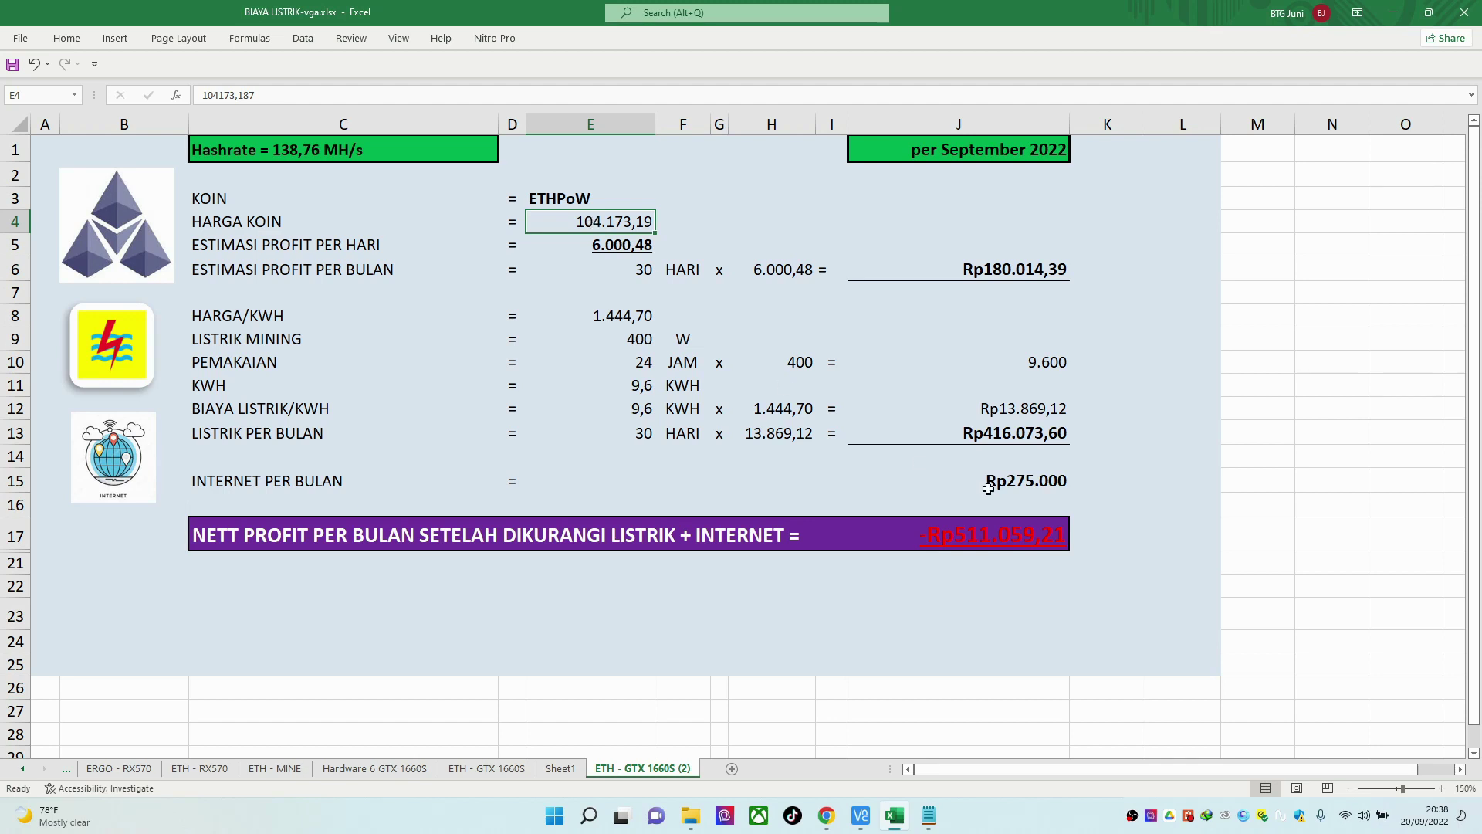
left_click(1010, 433)
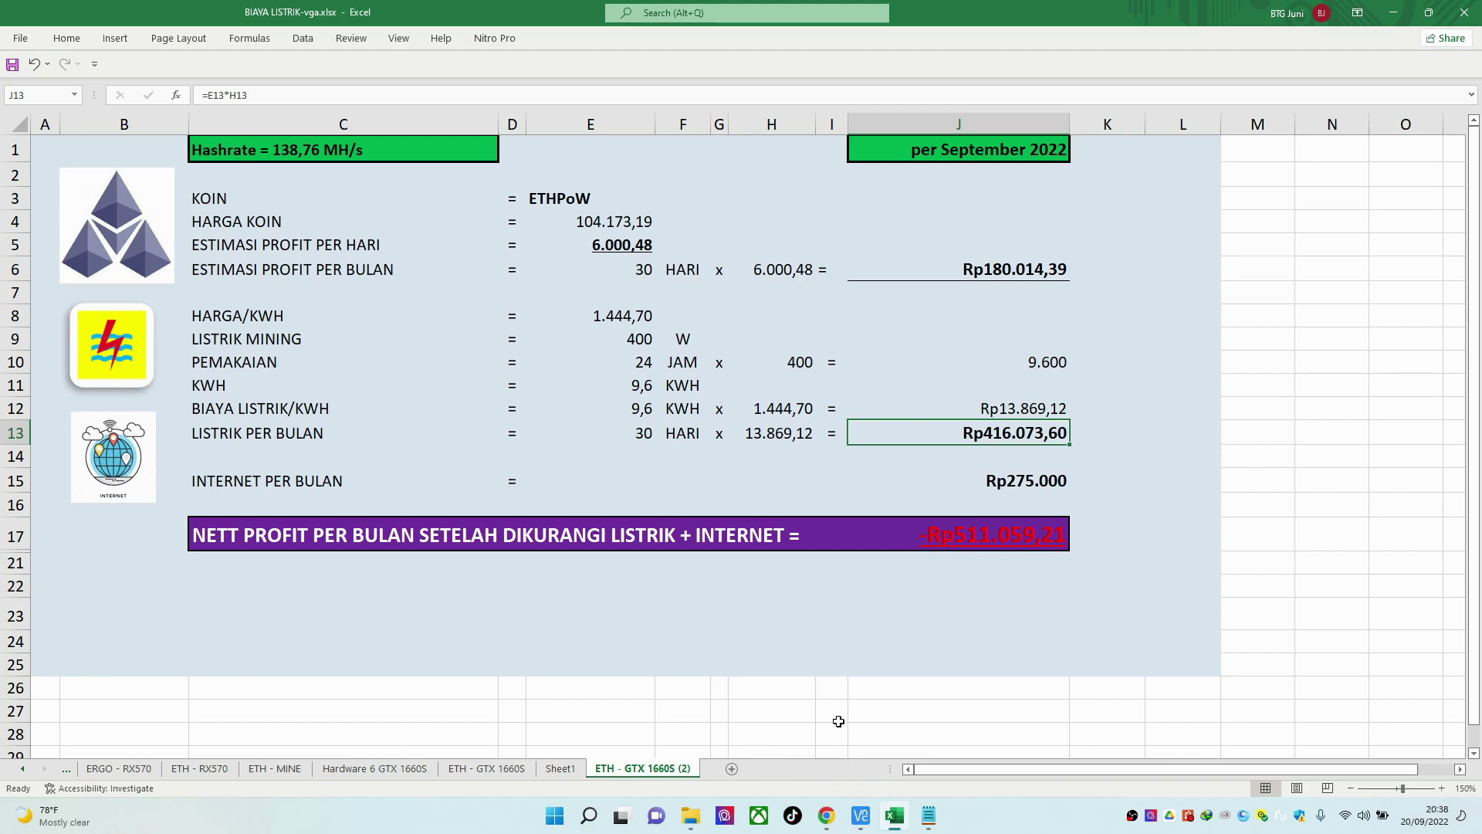
left_click(827, 815)
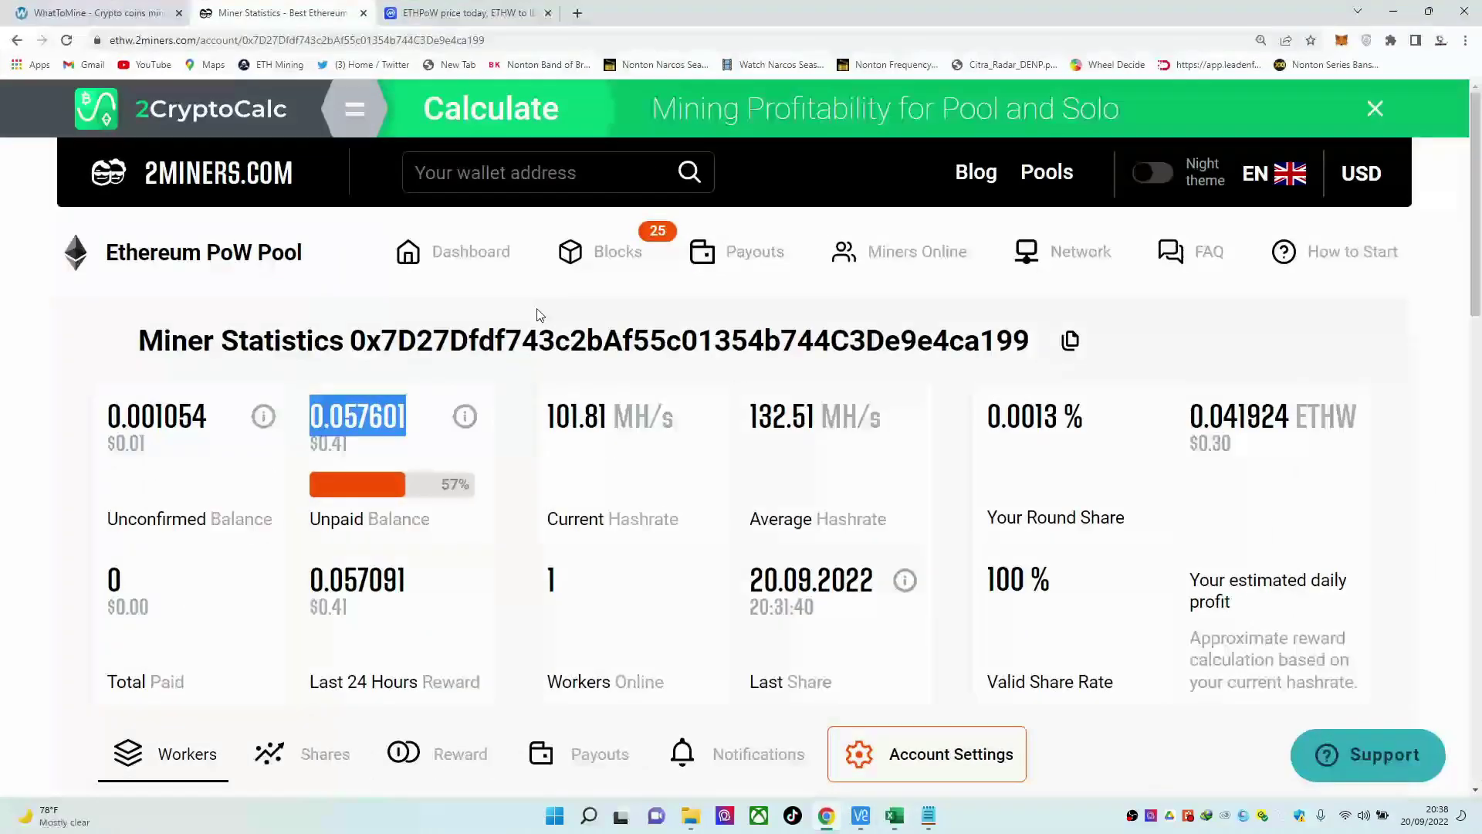
left_click(463, 13)
scroll(695, 402, "down", 4)
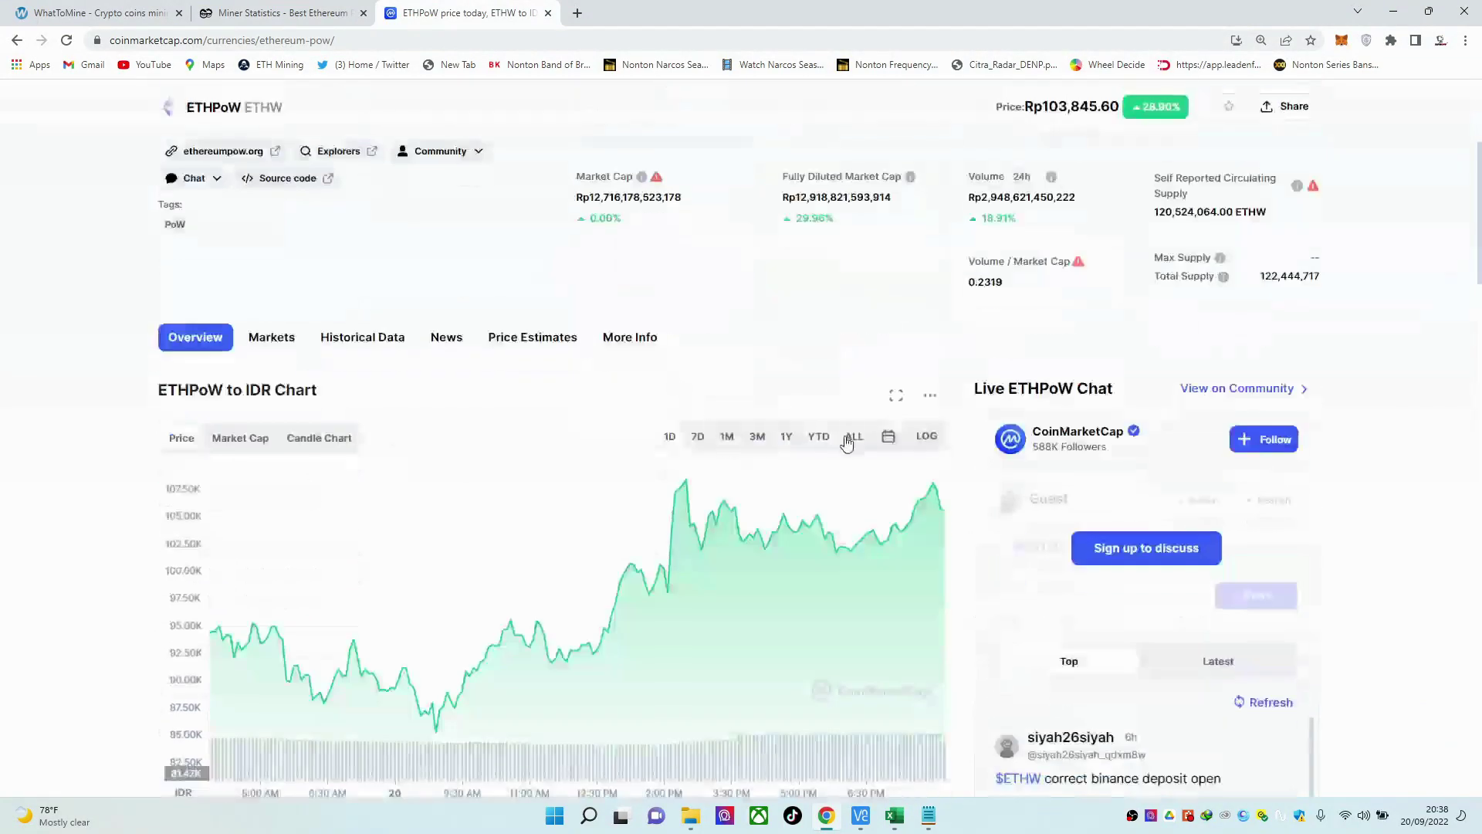
mouse_move(214, 495)
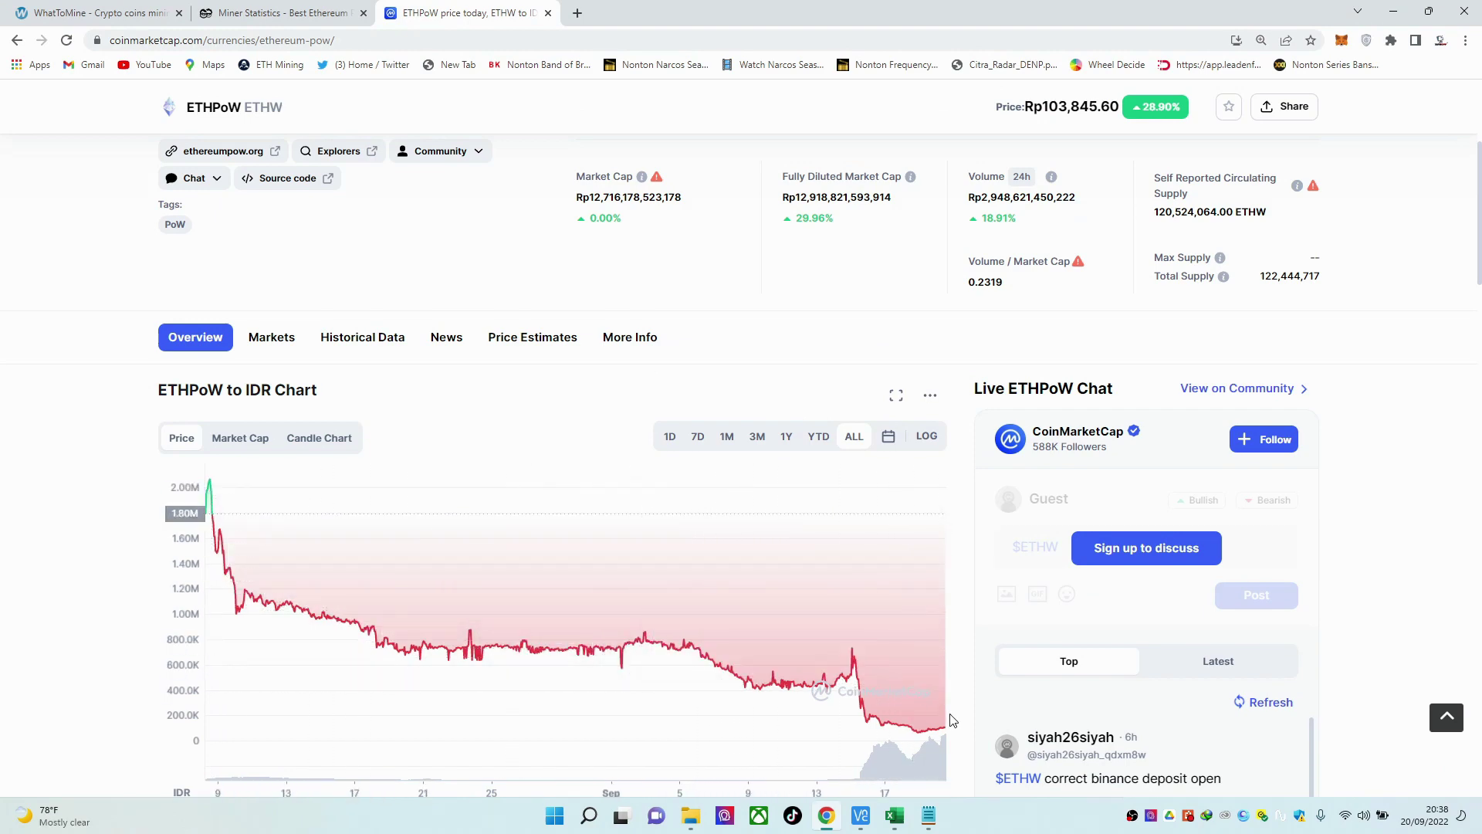
Back in Excel, review the net monthly profit label in C17 and the estimated daily profit formula and label in E5 and C5.
left_click(894, 815)
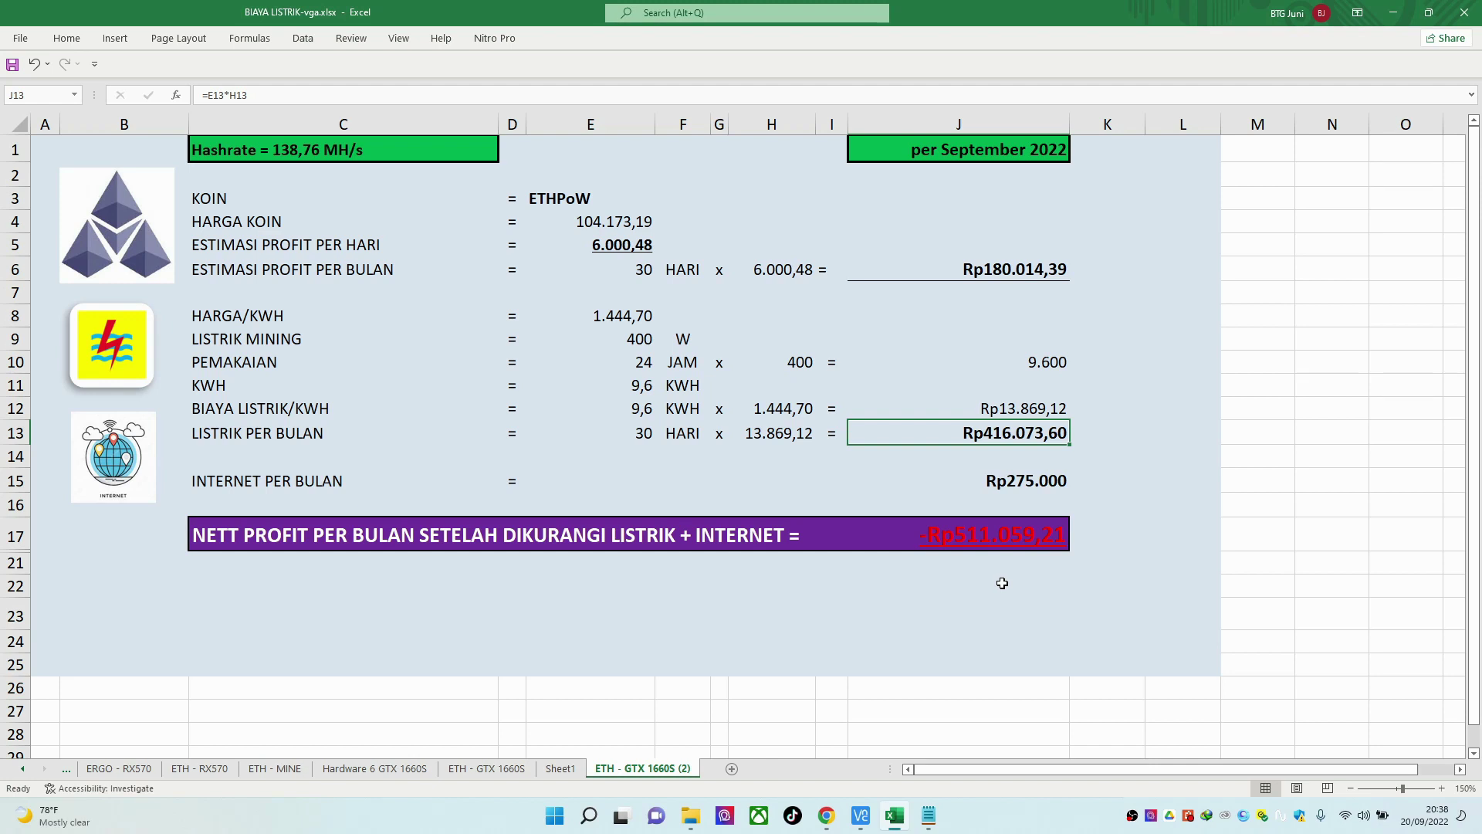
left_click(427, 538)
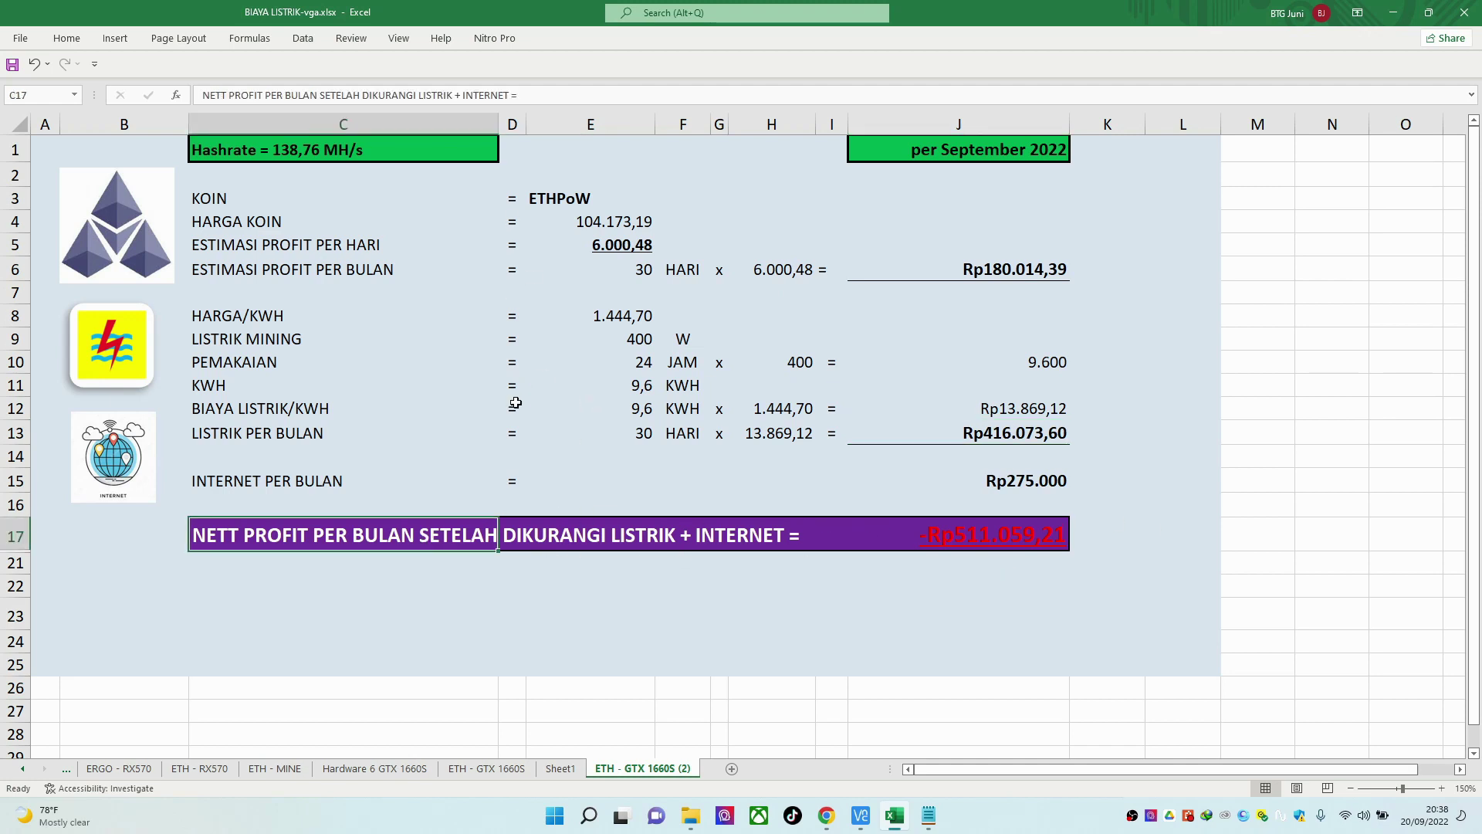
left_click(615, 246)
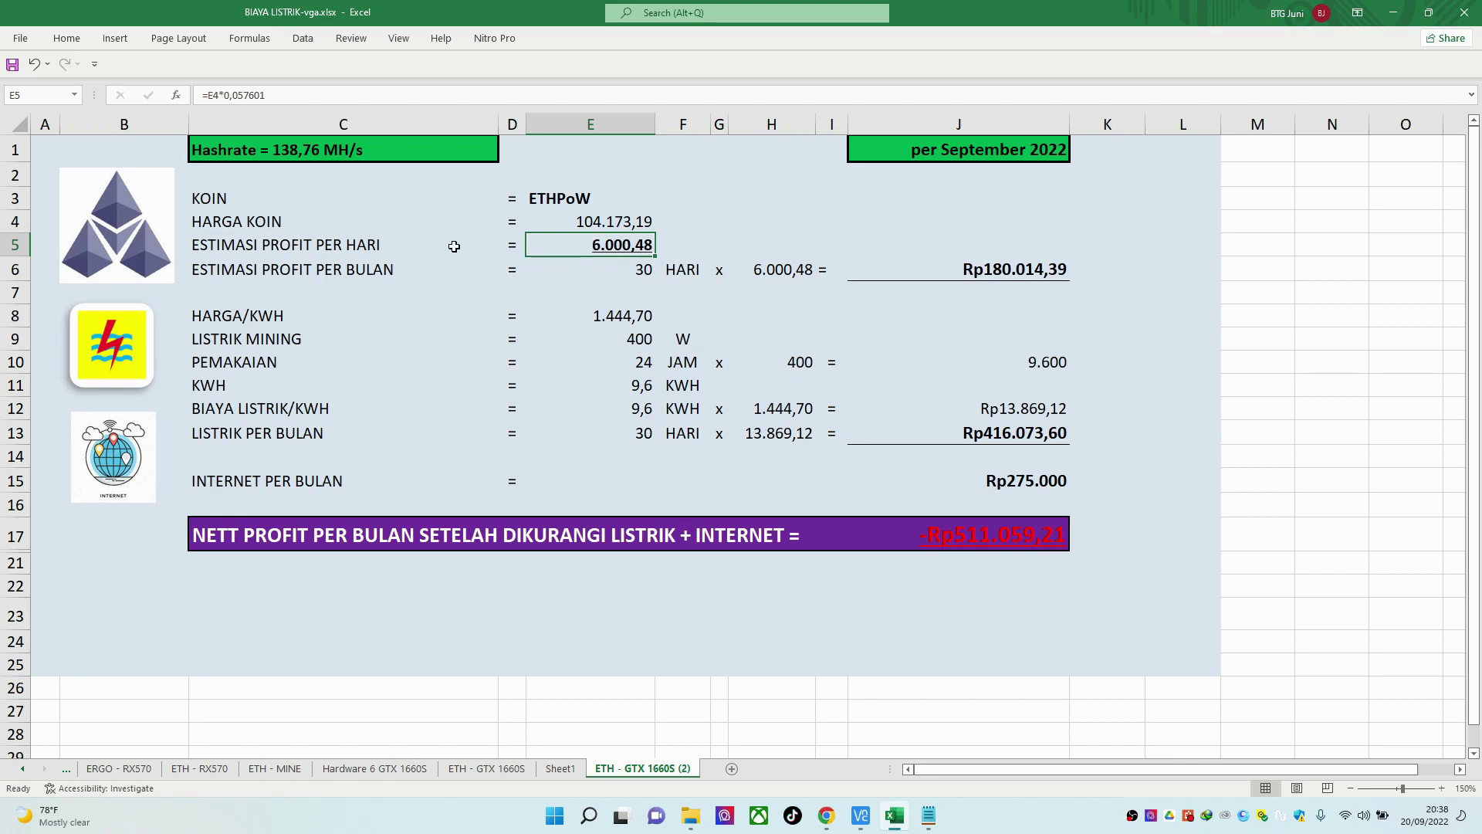
left_click(243, 241)
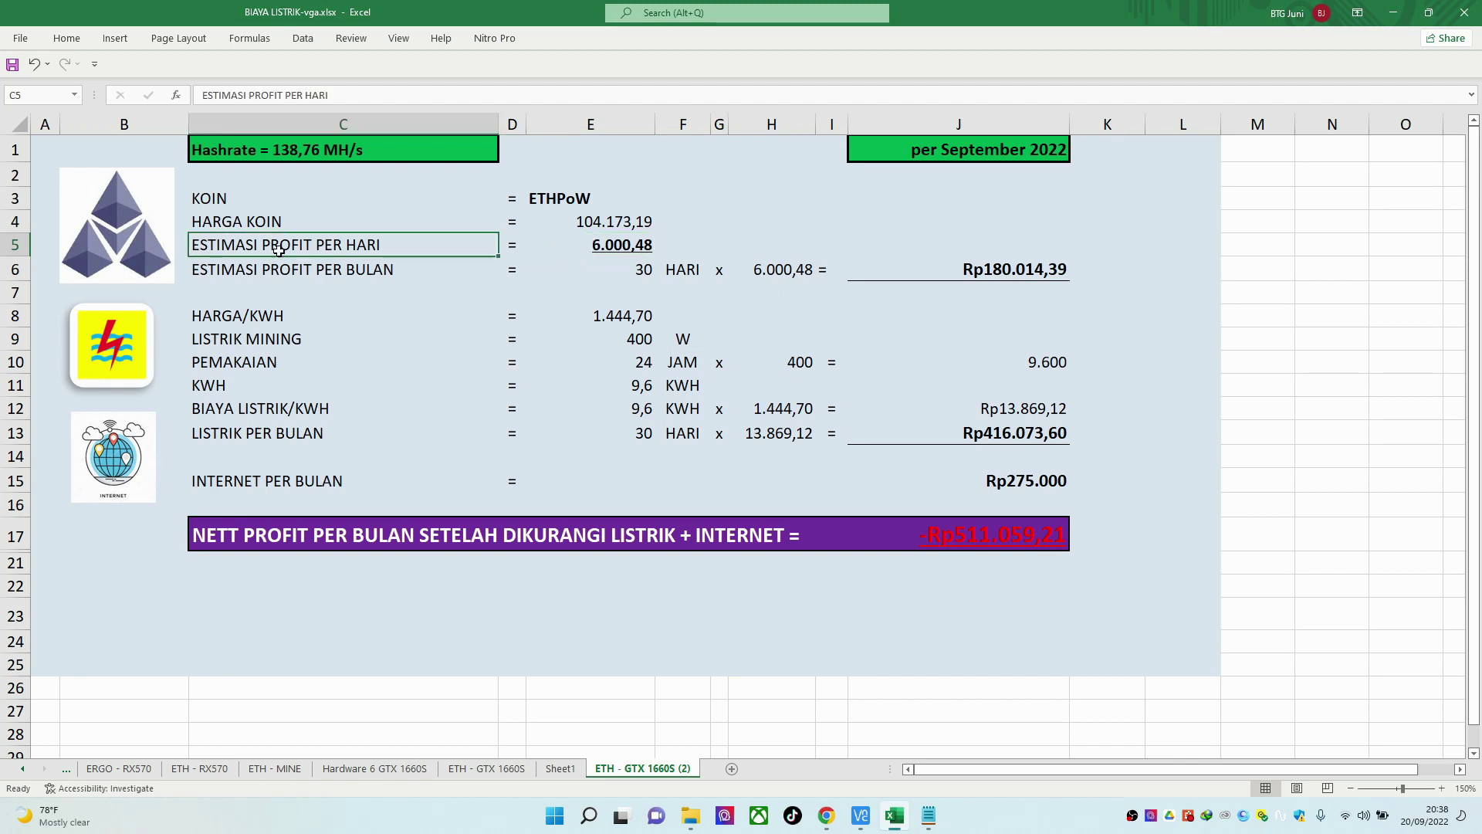
Check the net profit formula in J17 against the monthly profit in J6, electricity cost in J13 and internet cost in J15.
left_click(980, 544)
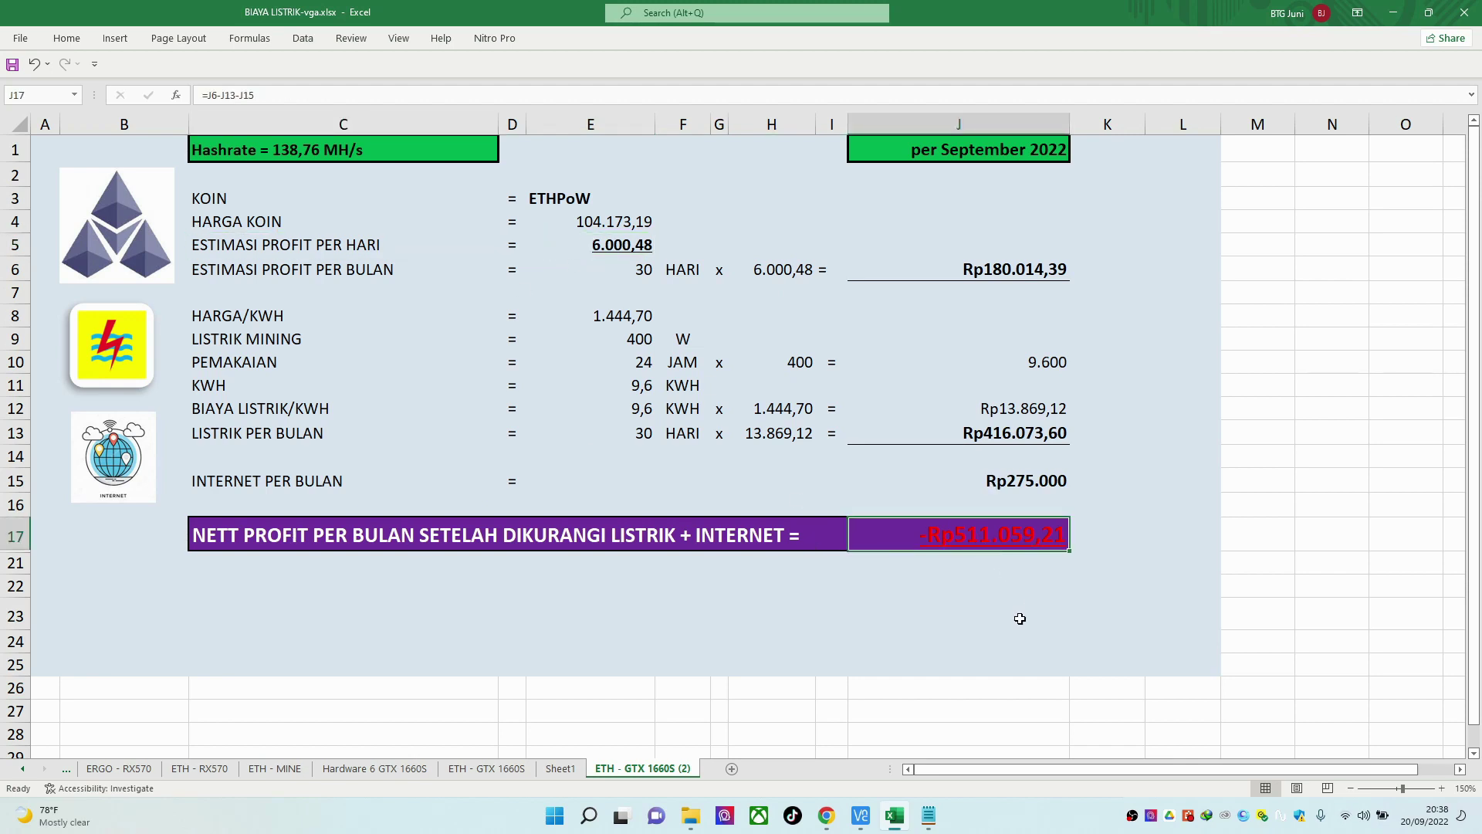
left_click(988, 268)
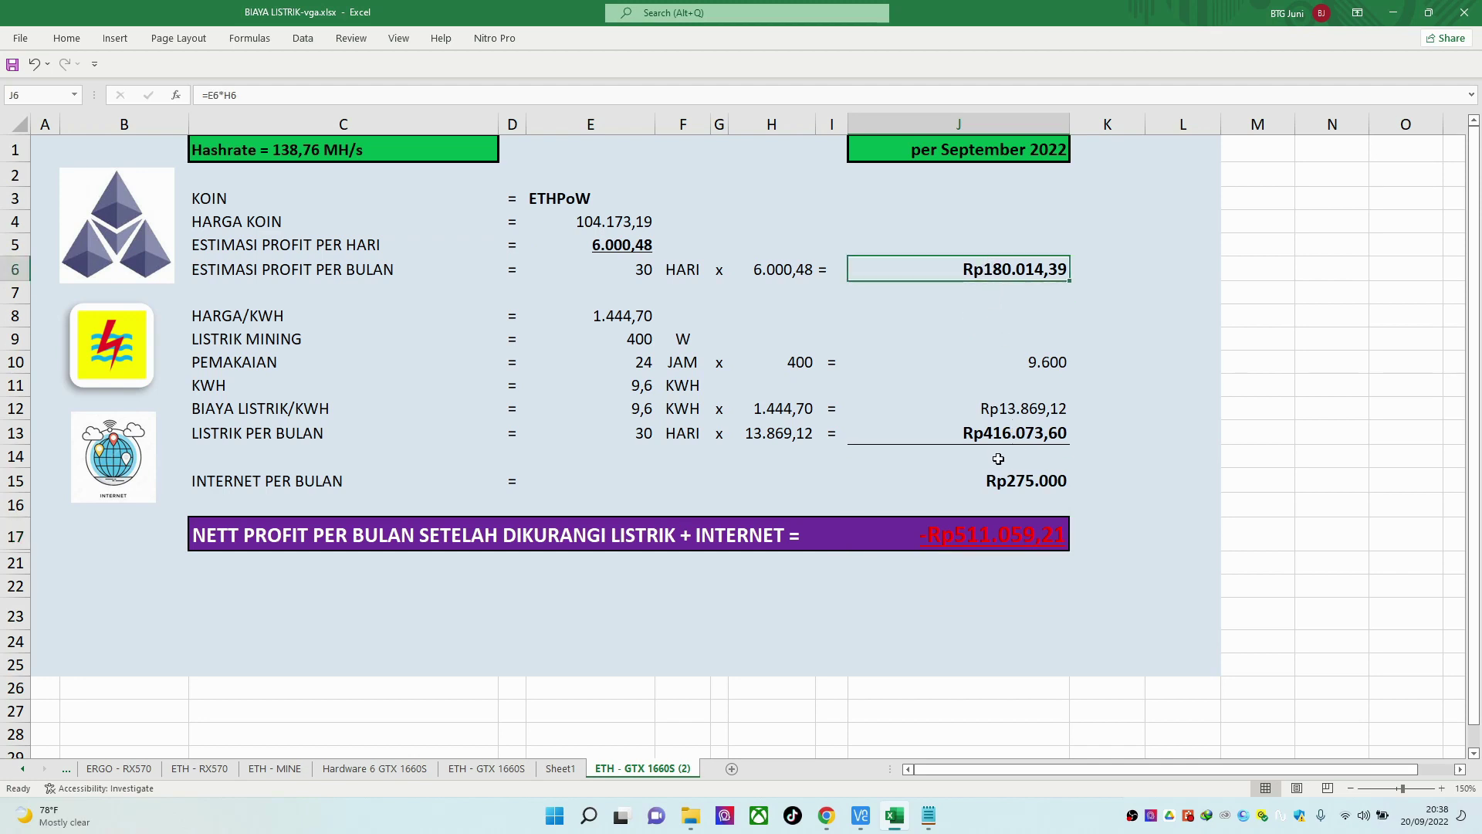
left_click(1004, 433)
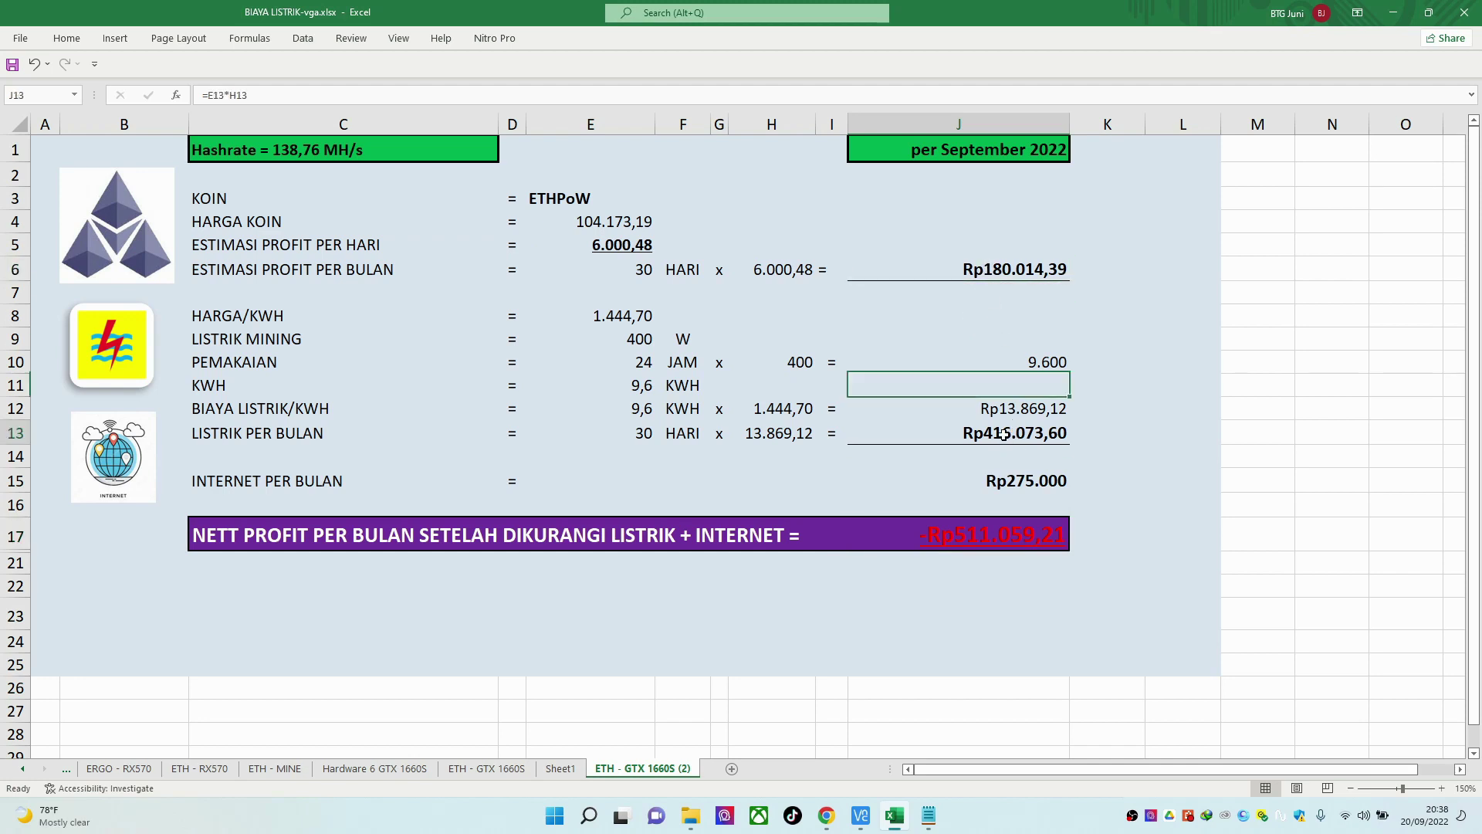
left_click(1008, 479)
left_click(959, 543)
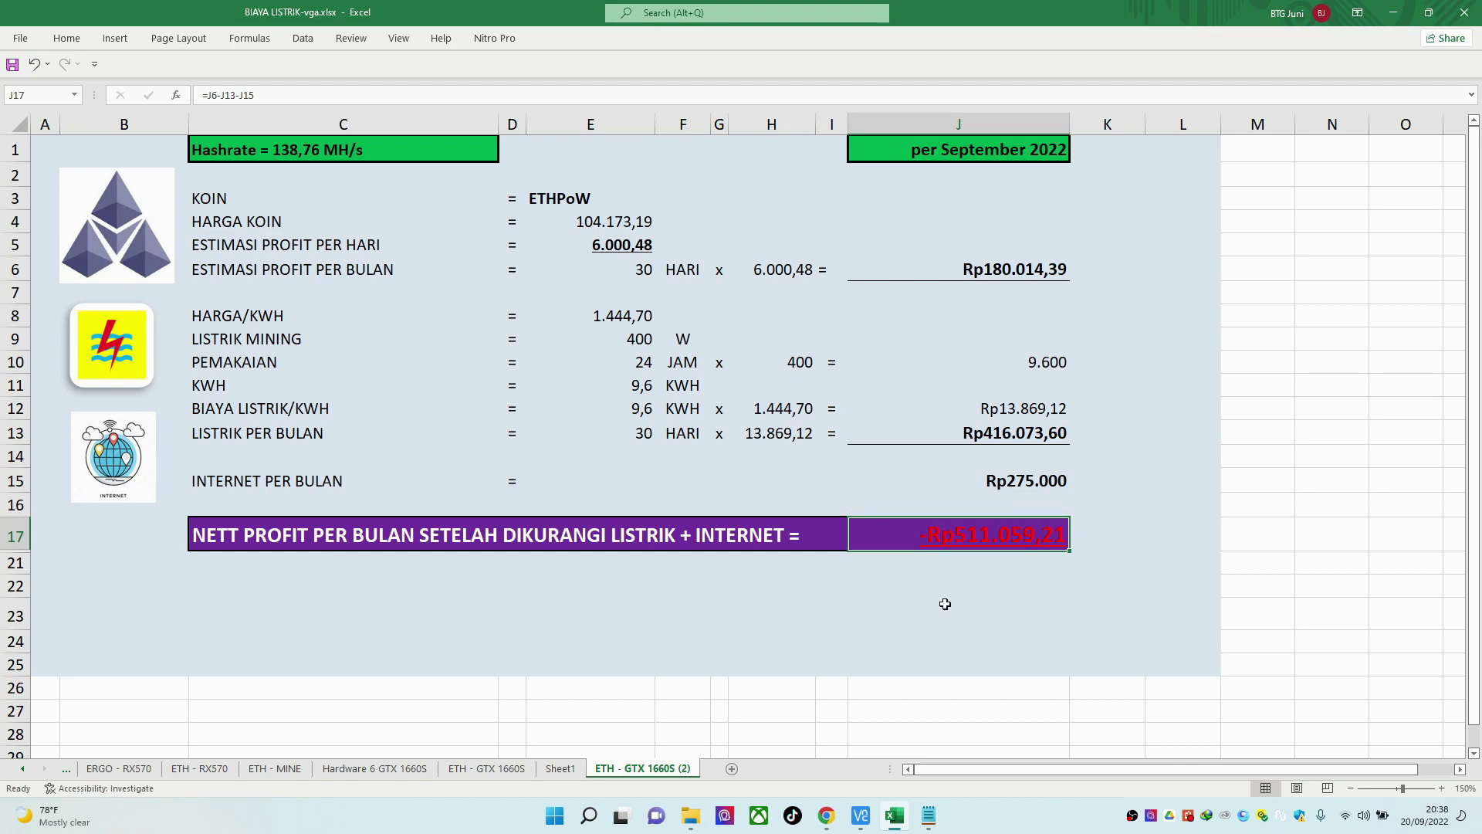